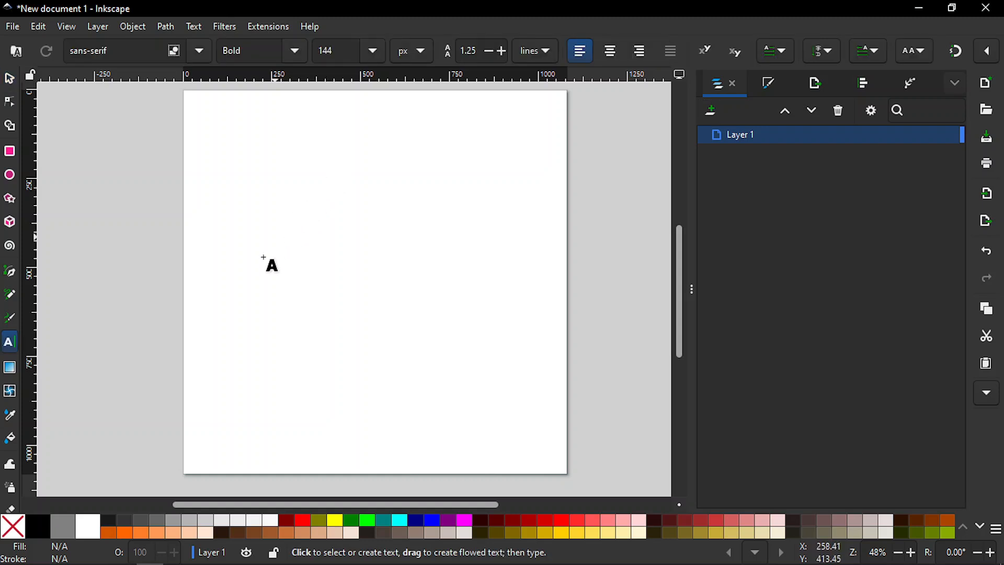
Add the text "MOTIV" in Arial Bold at 144 px on the left half of the page, above the middle
{"action": "left_click", "coordinate": [234, 253]}
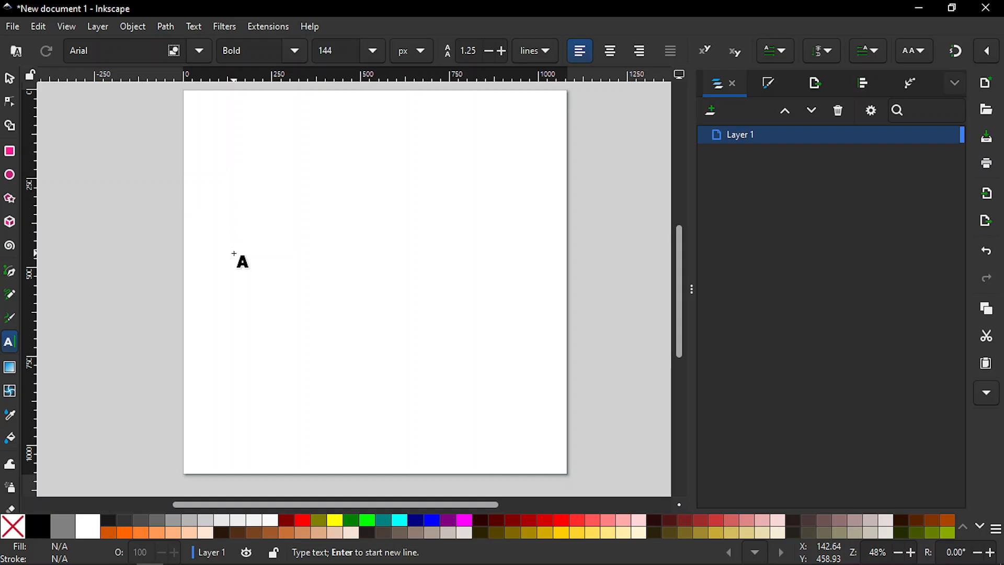
{"action": "type", "text": "M"}
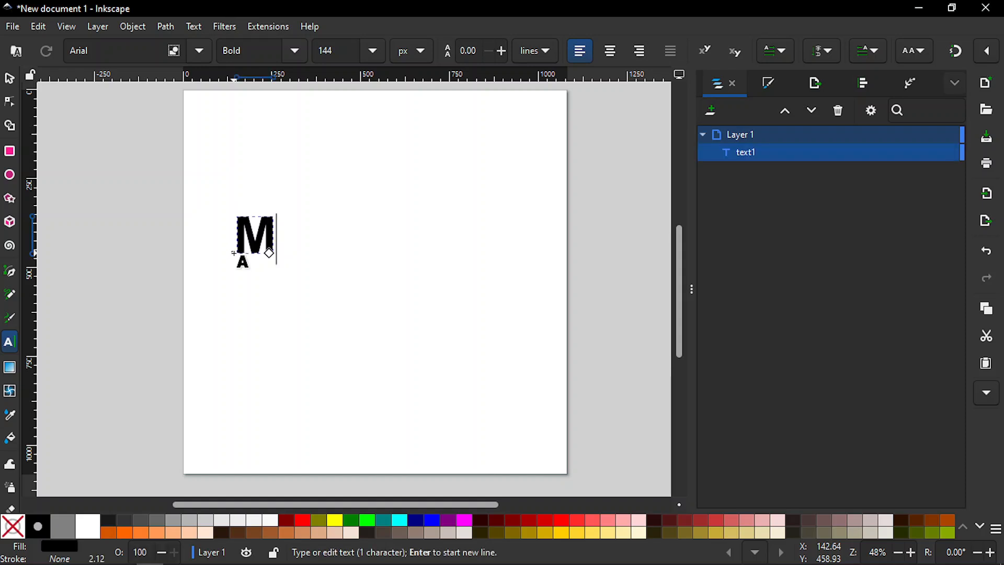
{"action": "type", "text": "OTIV"}
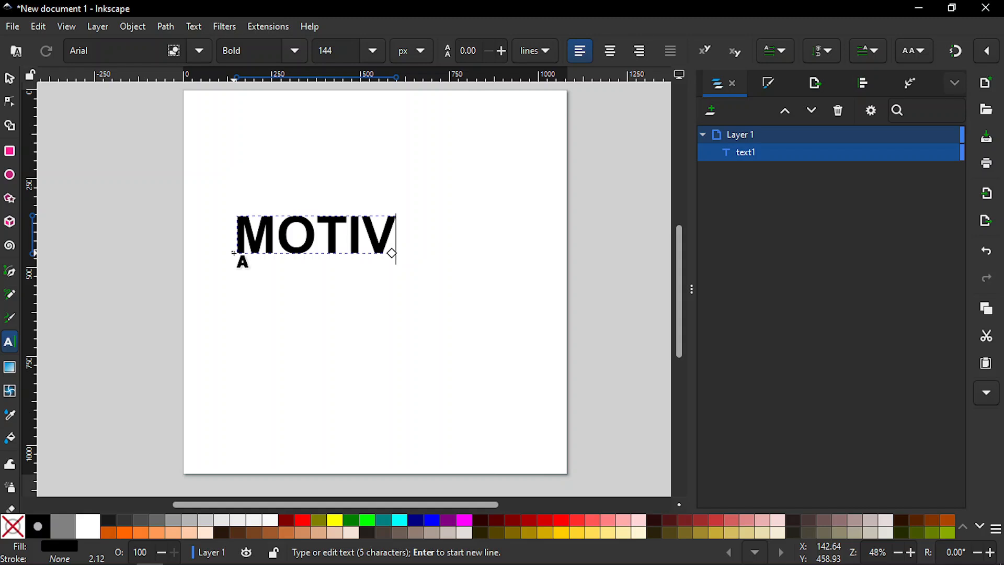
{"action": "key", "text": "Escape"}
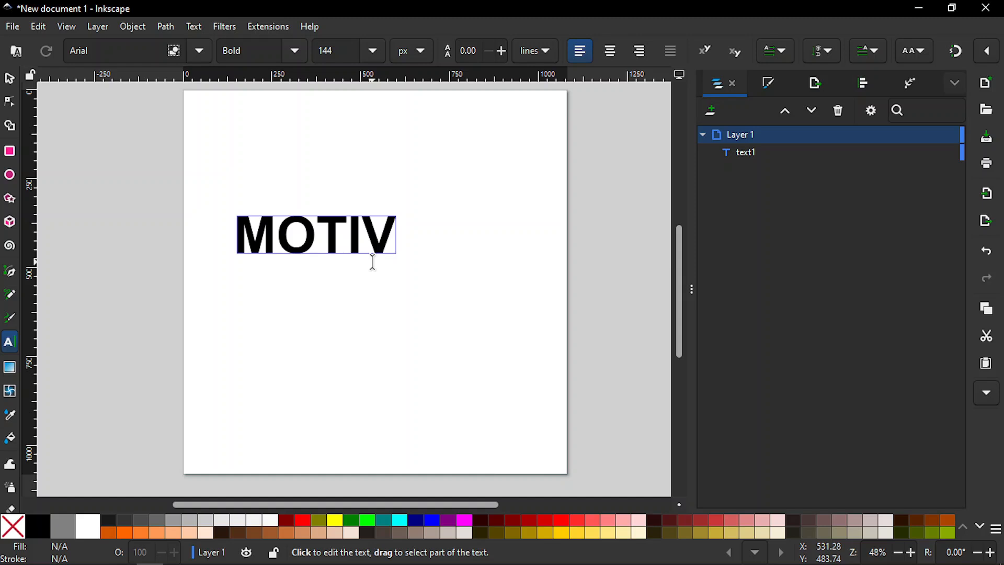
Duplicate the MOTIV text and move the copy horizontally about 457 px to the right, directly beside the original
{"action": "key", "text": "s"}
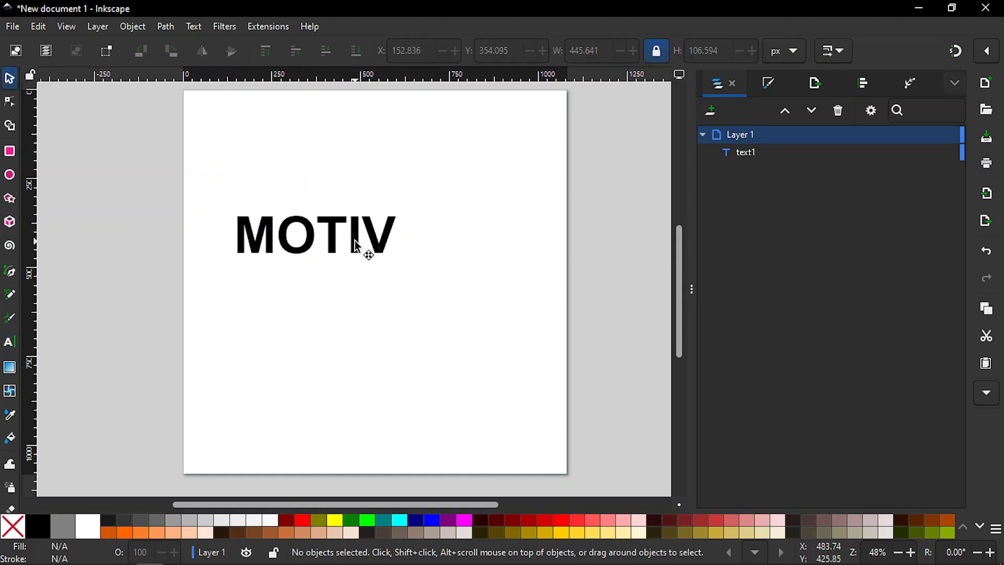
{"action": "left_click", "coordinate": [356, 246]}
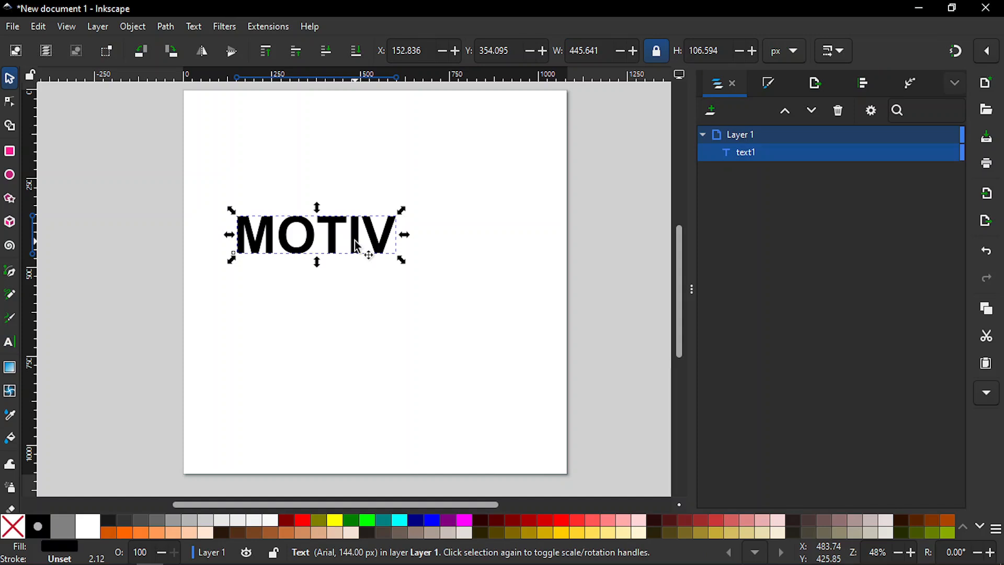
{"action": "key", "text": "ctrl+d"}
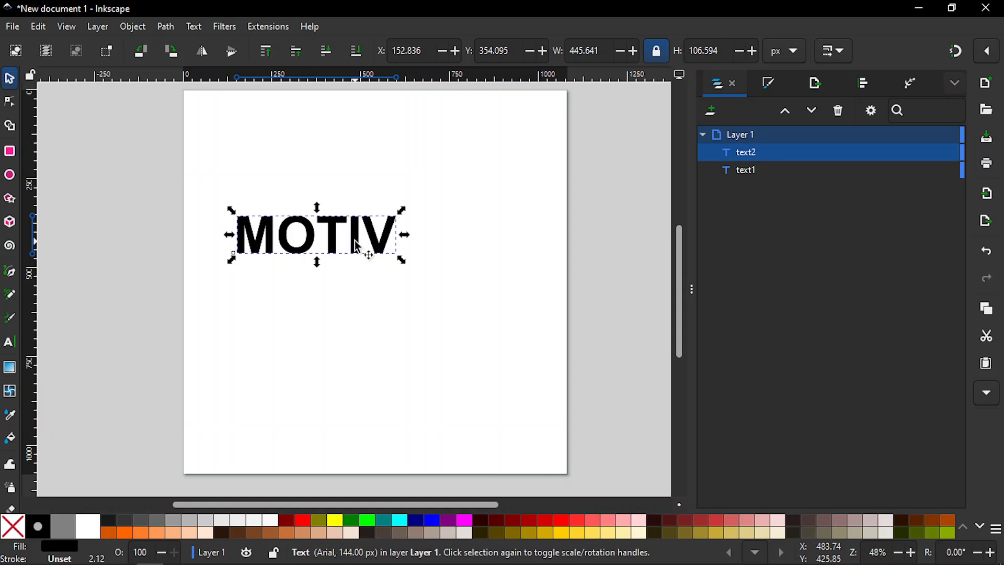
{"action": "key", "text": "ctrl"}
{"action": "left_click_drag", "start_coordinate": [355, 241], "coordinate": [525, 256]}
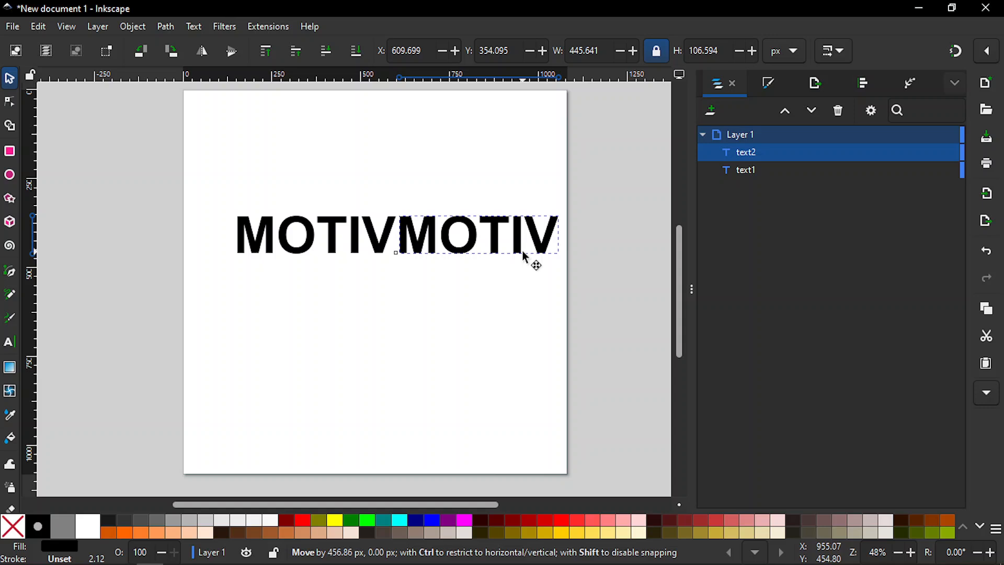
{"action": "left_click_drag", "start_coordinate": [525, 256], "coordinate": [525, 256]}
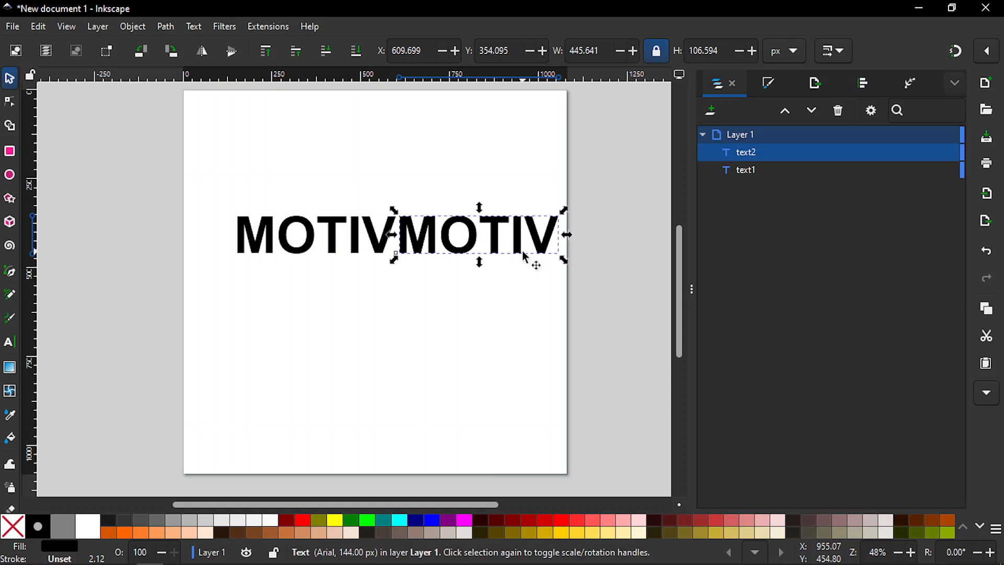
Replace the duplicated text's content with "ATION" so the two pieces read MOTIVATION
{"action": "key", "text": "t"}
{"action": "key", "text": "BackSpace"}
{"action": "key", "text": "BackSpace"}
{"action": "key", "text": "BackSpace"}
{"action": "key", "text": "BackSpace"}
{"action": "key", "text": "BackSpace"}
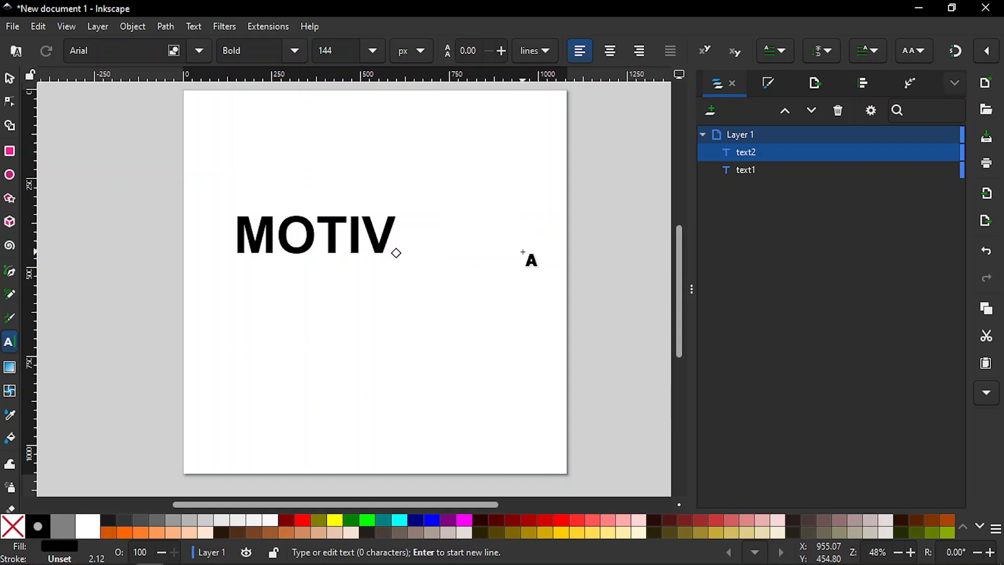
{"action": "type", "text": "AT"}
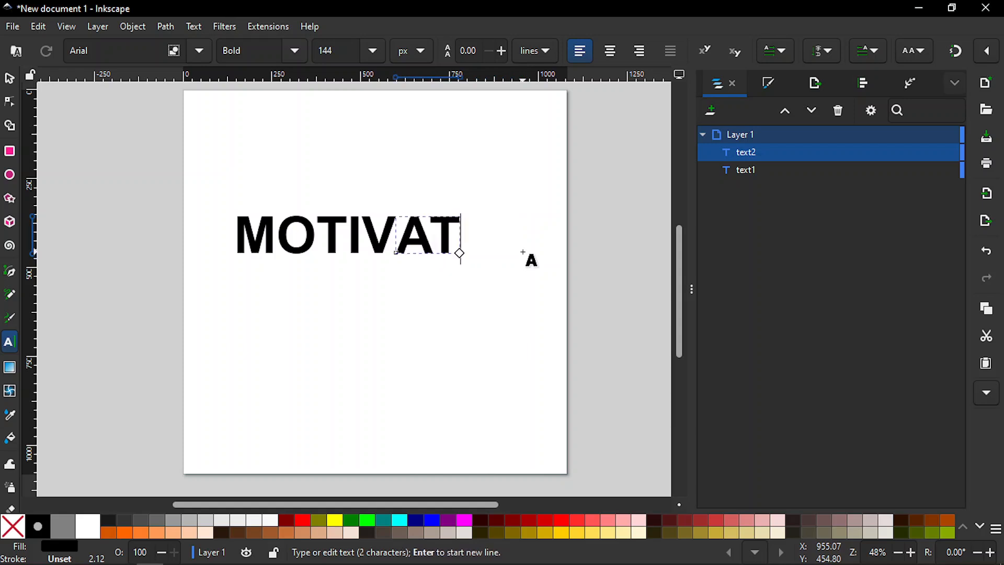
{"action": "type", "text": "ION"}
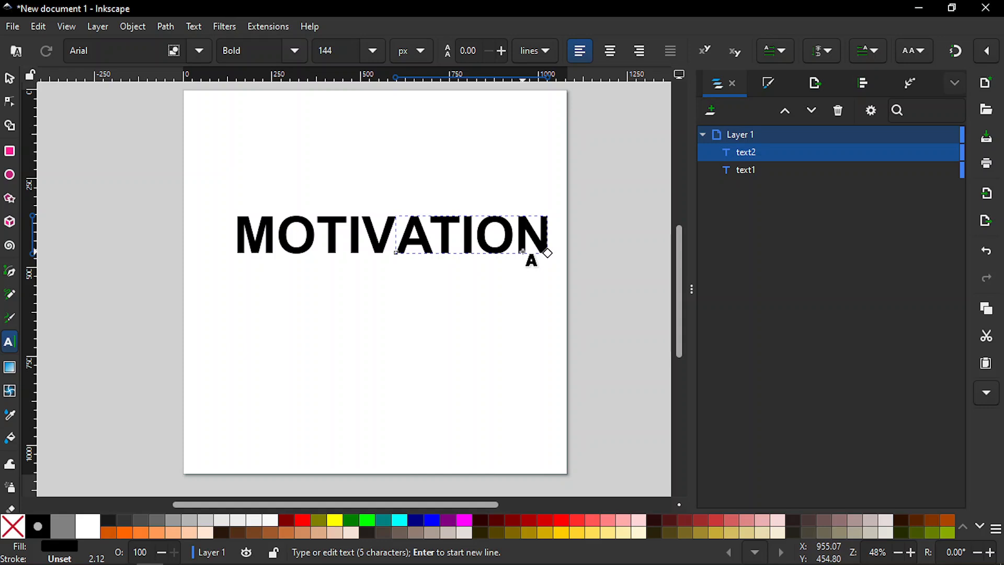
{"action": "key", "text": "Escape"}
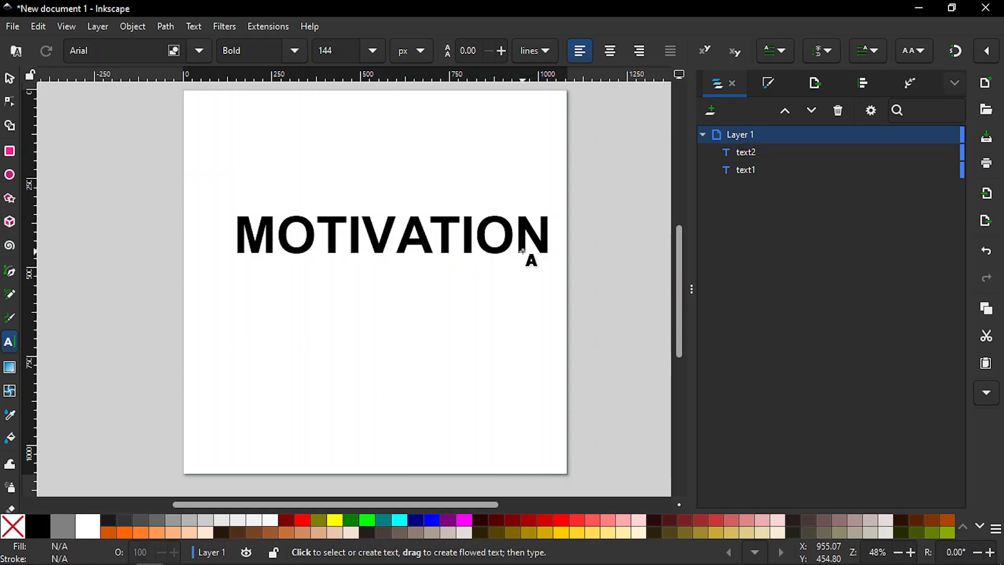
Shift both word halves left on the same baseline, MOTIV to about X 99 px and ATION to about X 544 px
{"action": "key", "text": "s"}
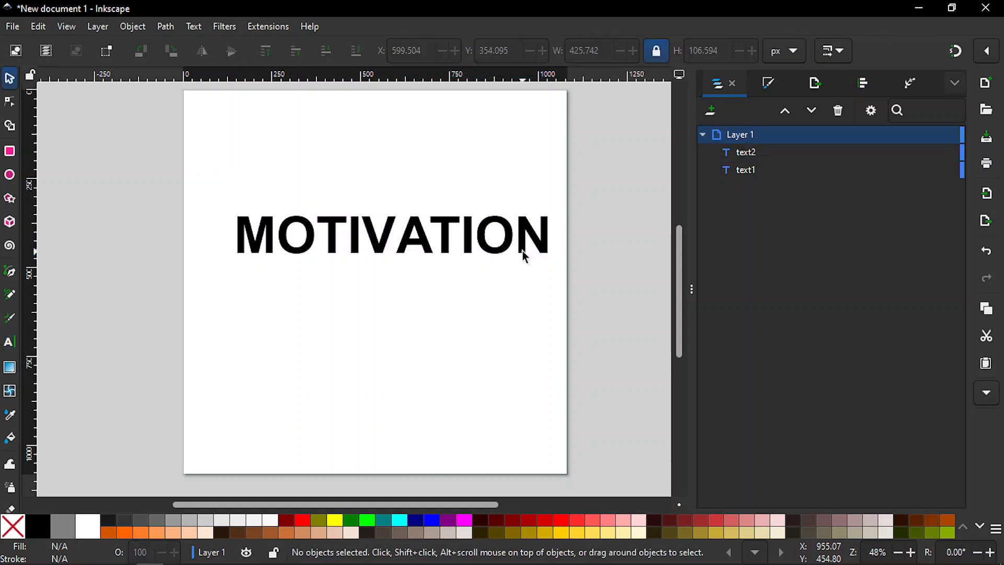
{"action": "left_click", "coordinate": [331, 240]}
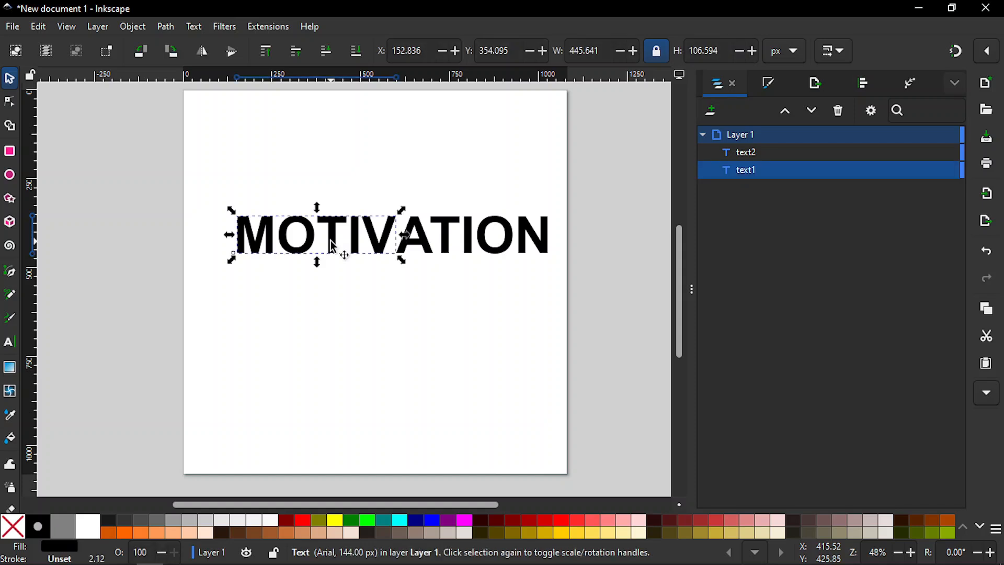
{"action": "left_click_drag", "start_coordinate": [330, 240], "coordinate": [308, 240]}
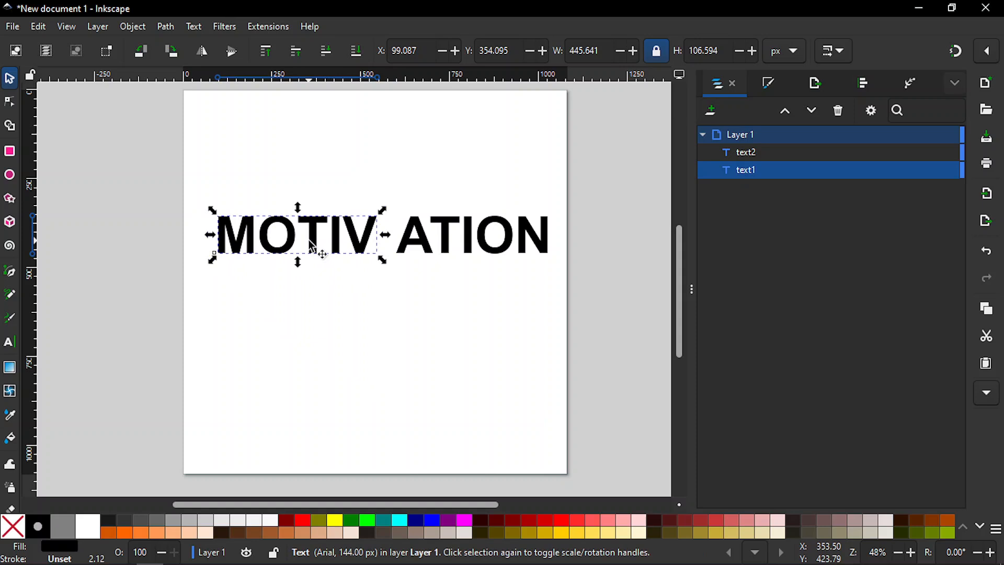
{"action": "left_click", "coordinate": [424, 242]}
{"action": "left_click_drag", "start_coordinate": [424, 242], "coordinate": [401, 242]}
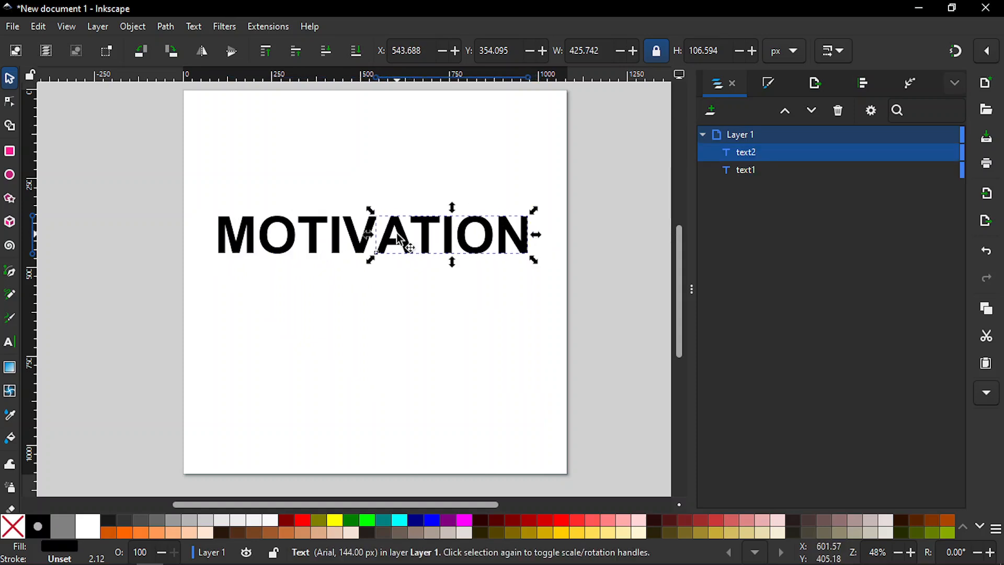
{"action": "left_click", "coordinate": [403, 305]}
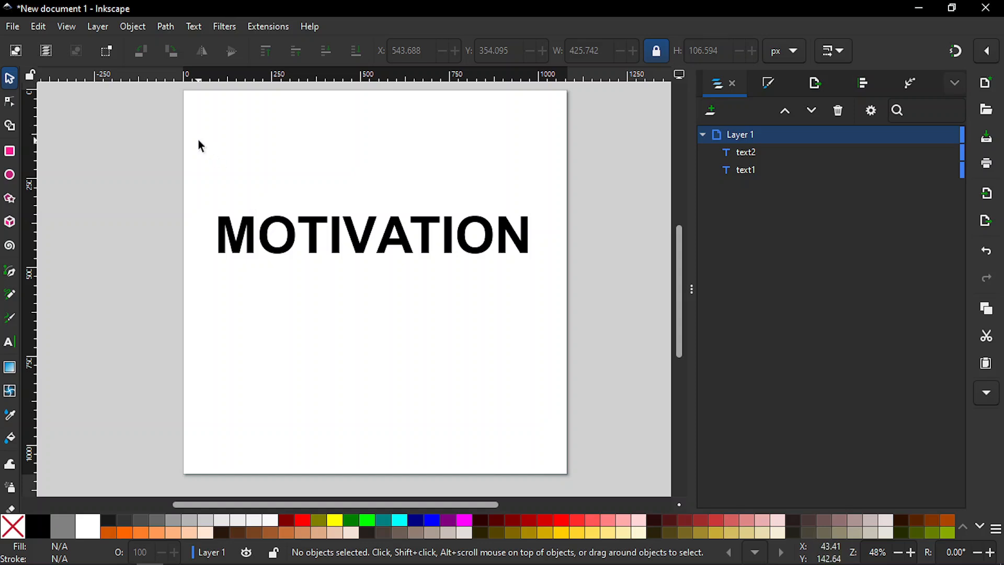
Reduce the opacity of both text halves together to about 52%
{"action": "left_click_drag", "start_coordinate": [199, 140], "coordinate": [554, 349]}
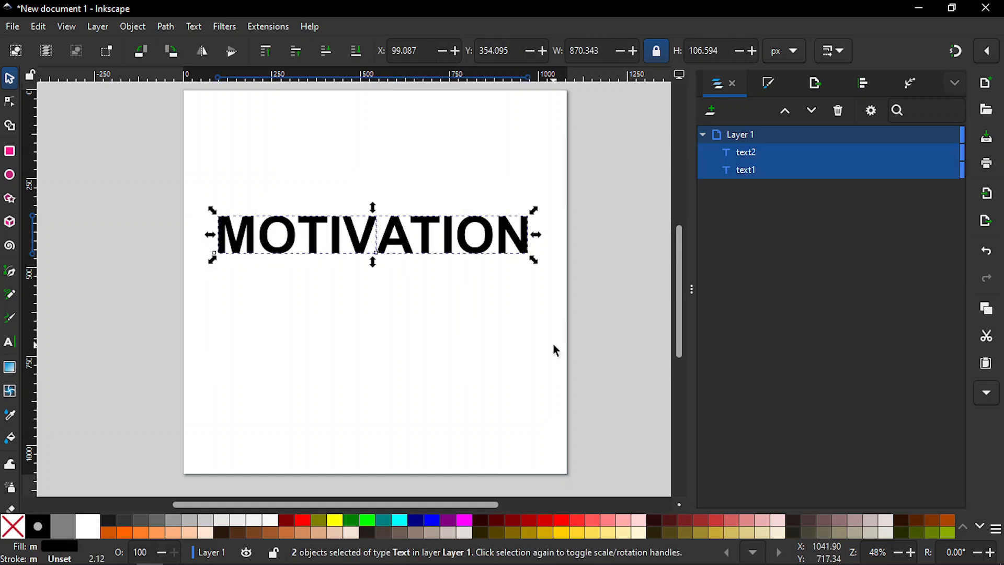
{"action": "left_click", "coordinate": [770, 81]}
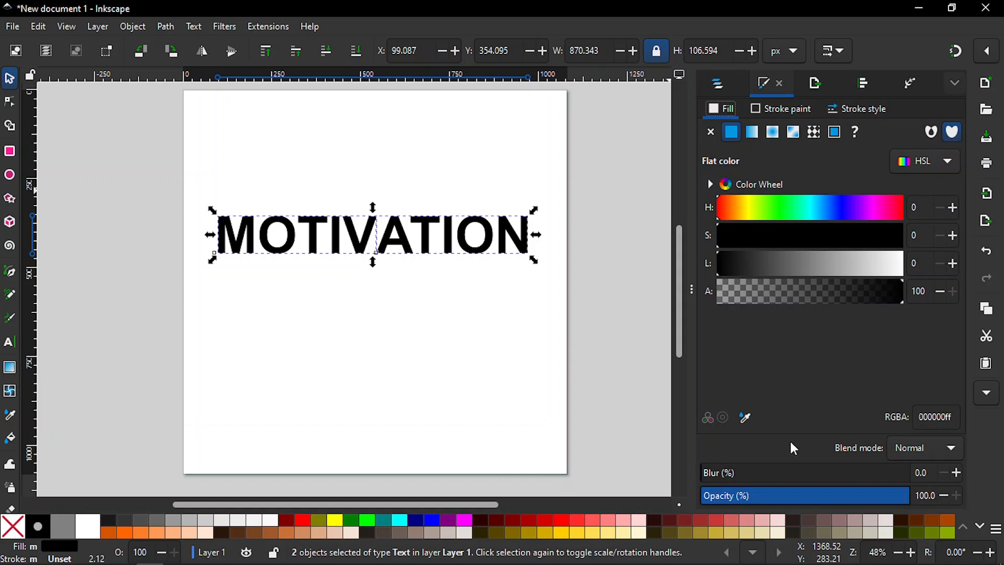
{"action": "left_click", "coordinate": [809, 495]}
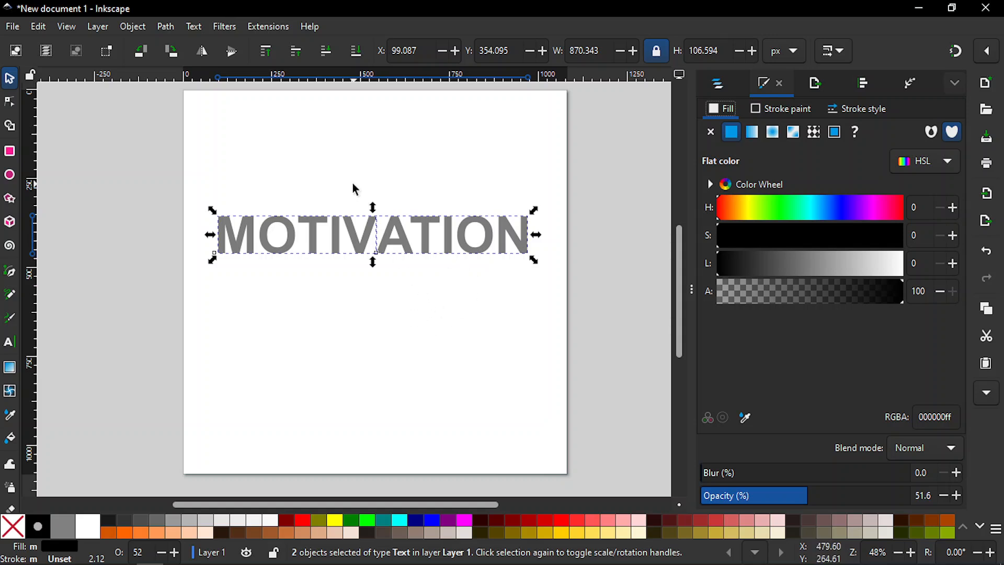
Convert both text halves to paths with Object to Path and fill them with black
{"action": "left_click", "coordinate": [171, 27]}
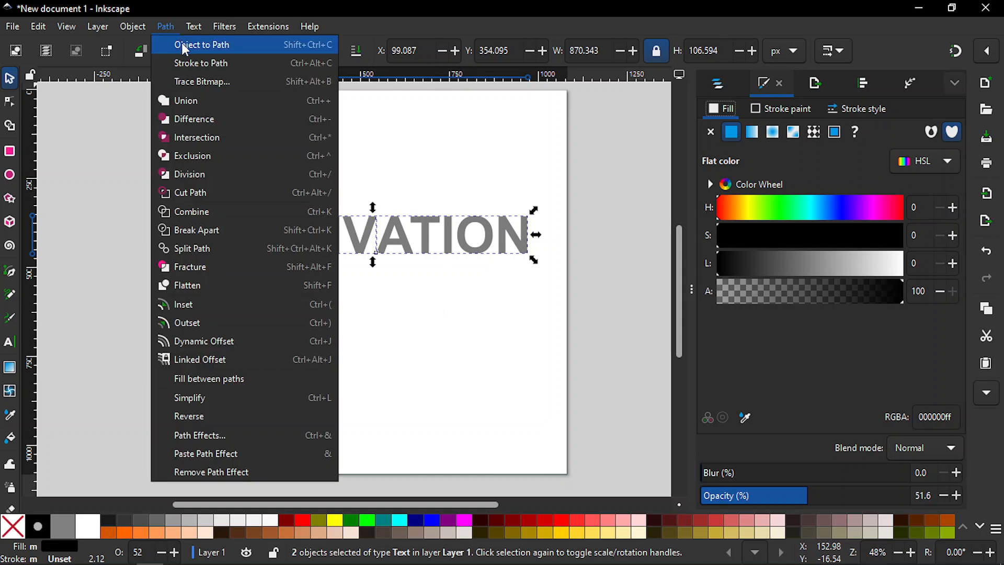
{"action": "left_click", "coordinate": [184, 46]}
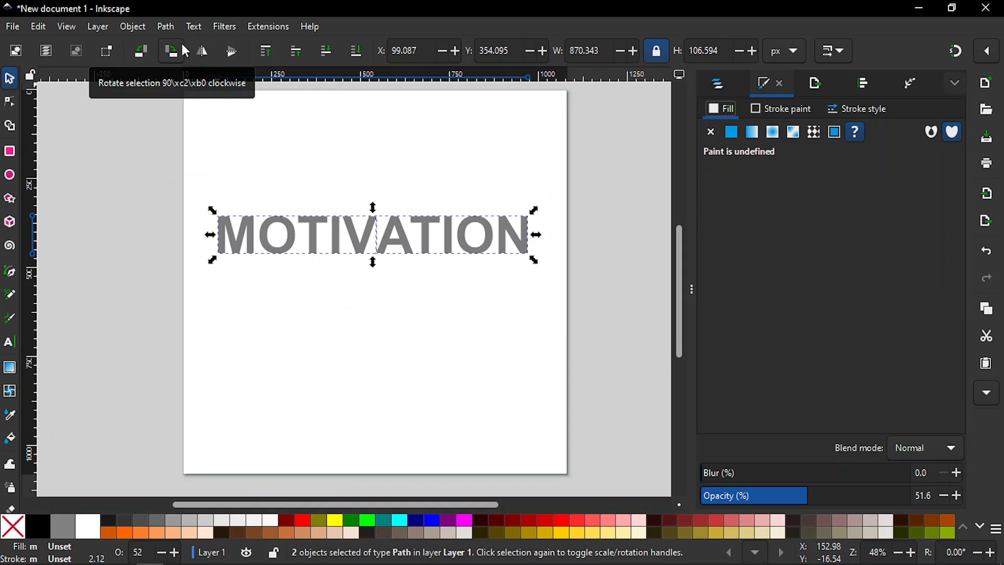
{"action": "left_click", "coordinate": [37, 528]}
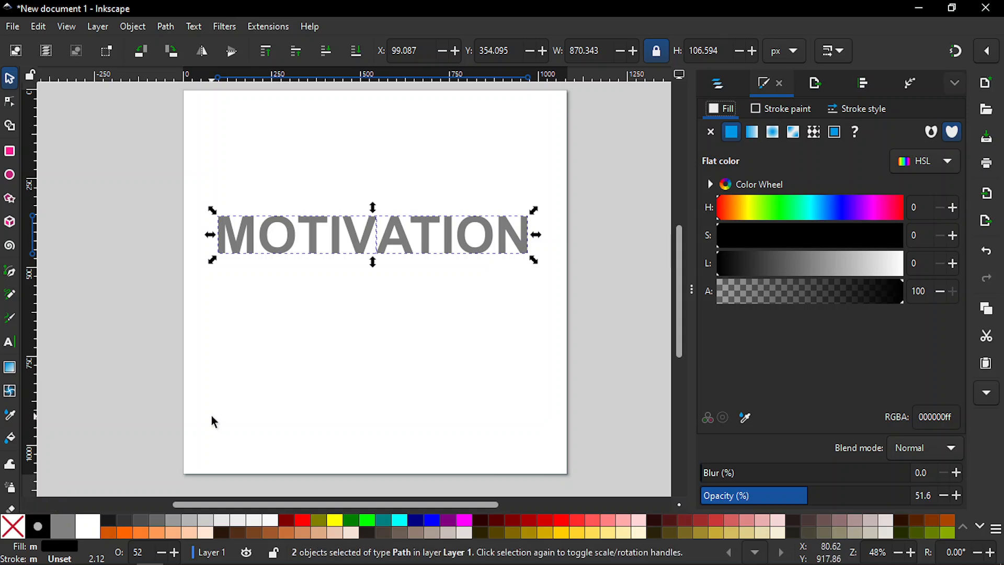
{"action": "left_click", "coordinate": [329, 357]}
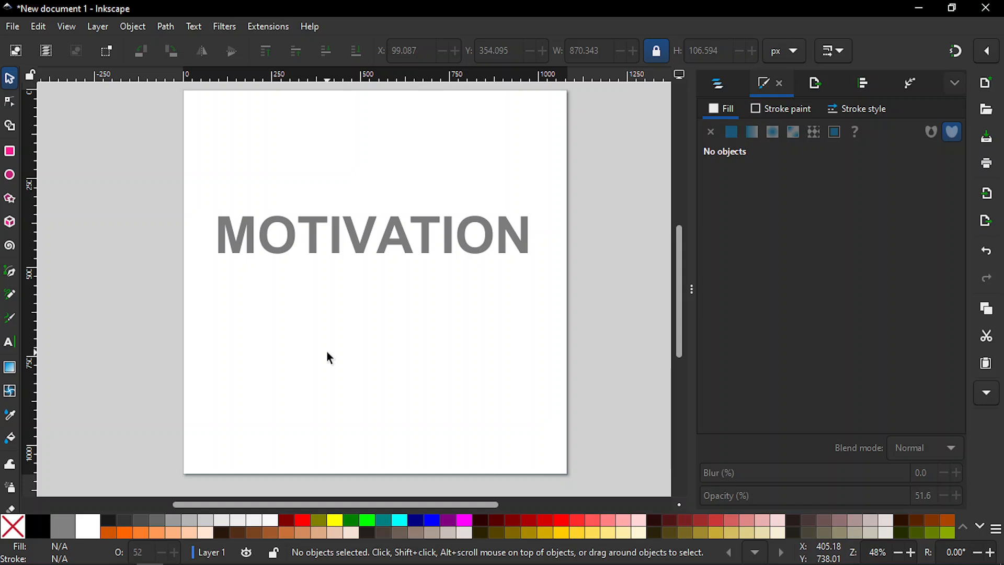
Draw a straight diagonal line, about 249 px wide and 426 px high, running down to the right across the letters V and A
{"action": "key", "text": "b"}
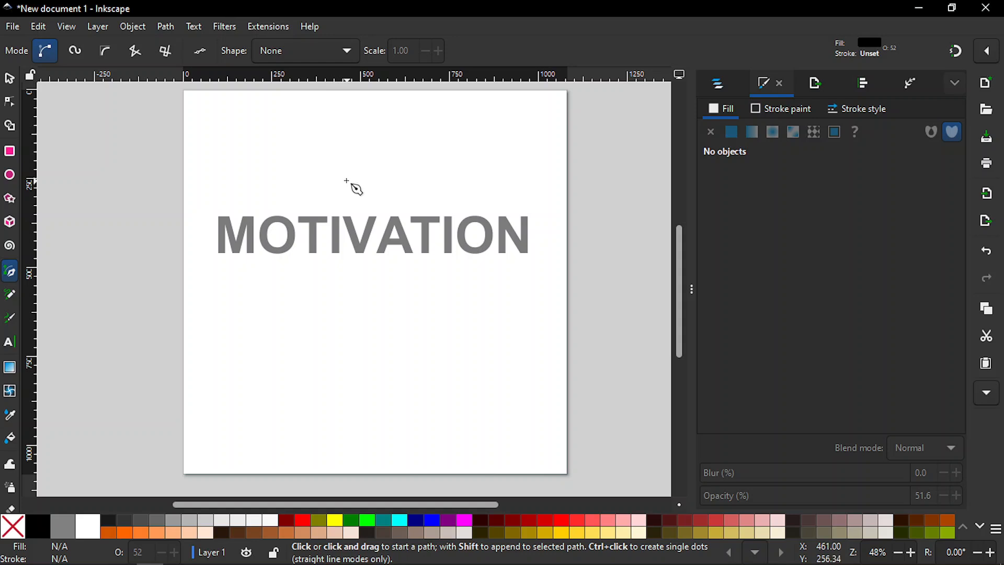
{"action": "left_click", "coordinate": [346, 179]}
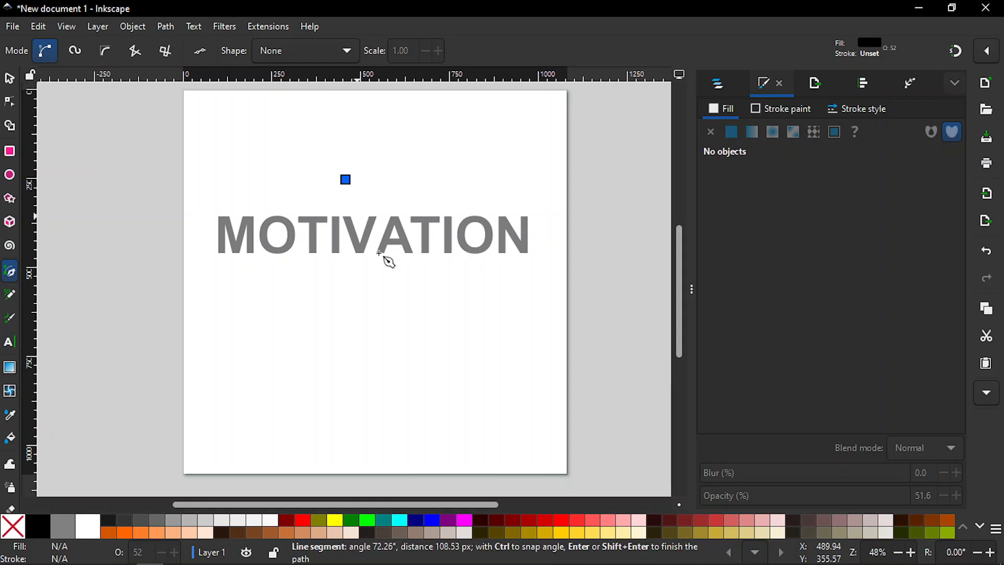
{"action": "left_click", "coordinate": [434, 331]}
{"action": "key", "text": "Return"}
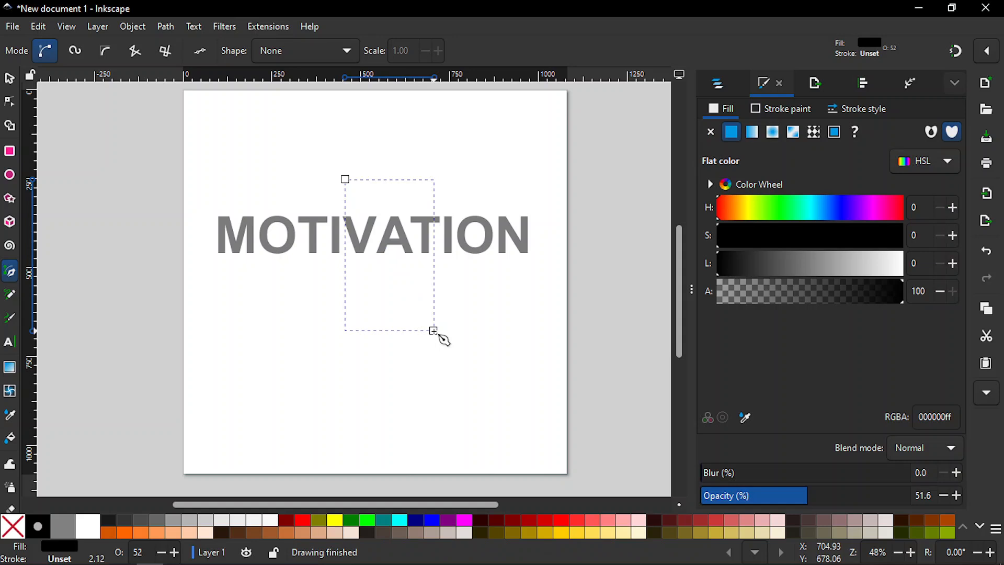
Remove the diagonal line's fill and give it a black stroke with a width of 1 px
{"action": "left_click", "coordinate": [16, 528]}
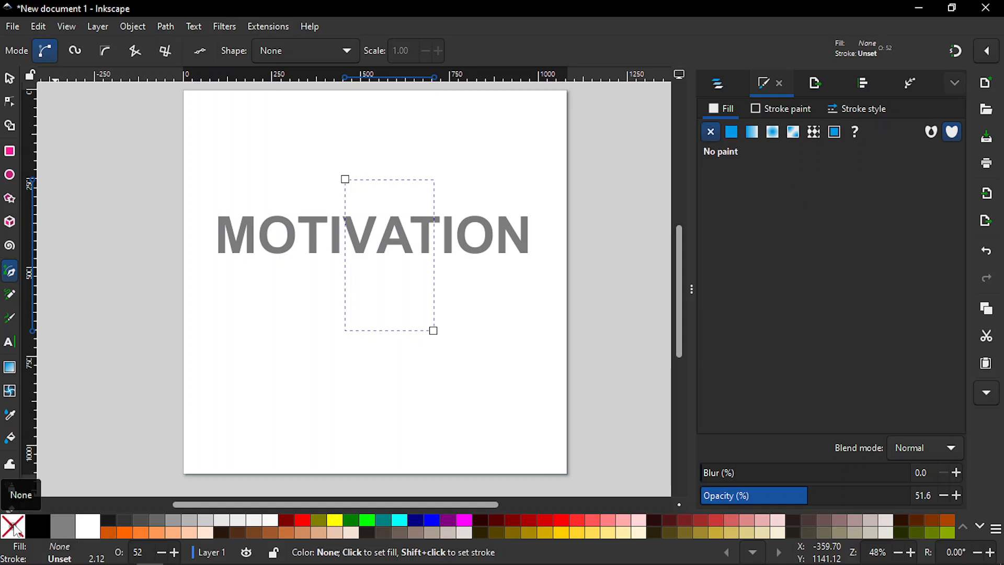
{"action": "left_click", "coordinate": [36, 525], "text": "shift"}
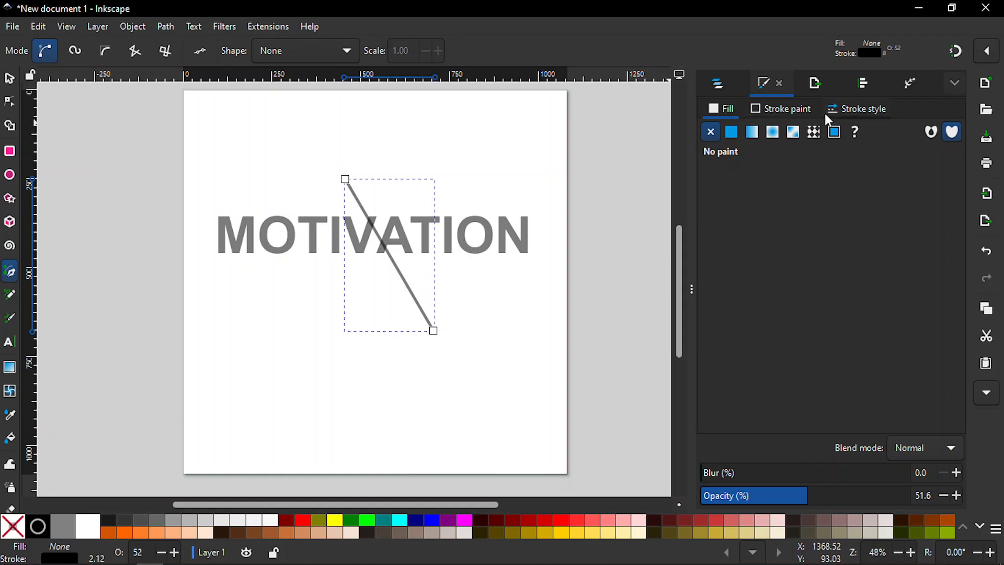
{"action": "left_click", "coordinate": [845, 111]}
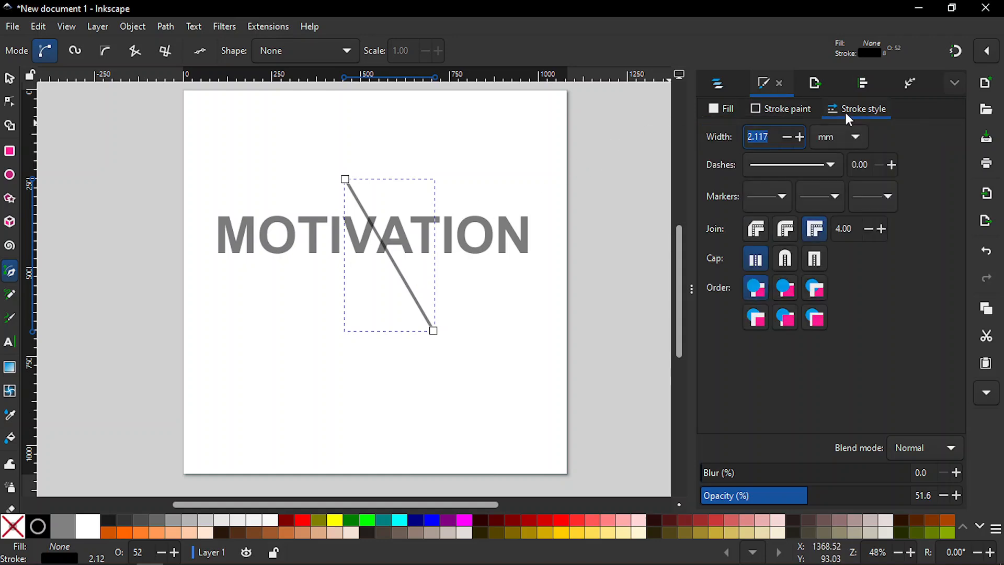
{"action": "left_click", "coordinate": [836, 139]}
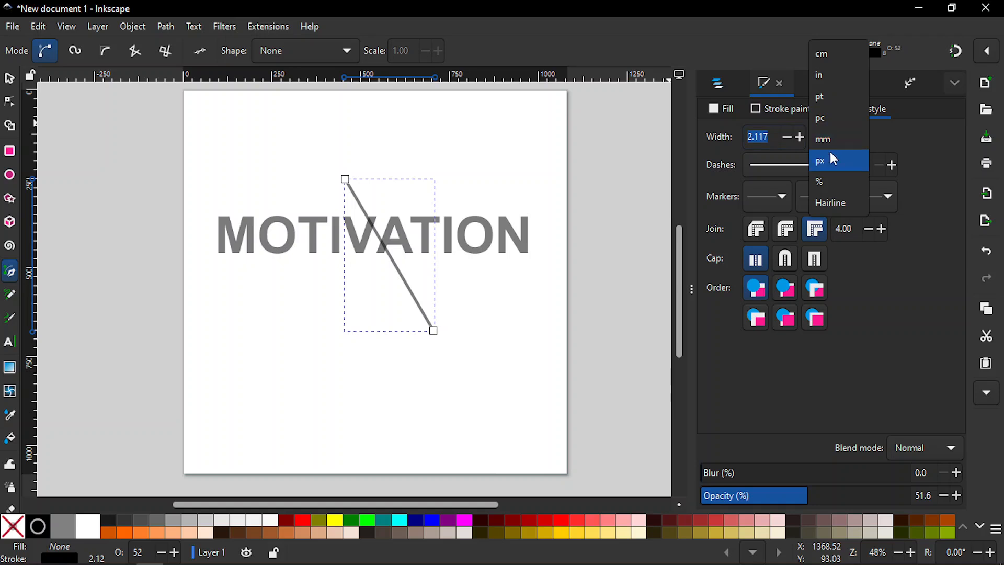
{"action": "left_click", "coordinate": [830, 153]}
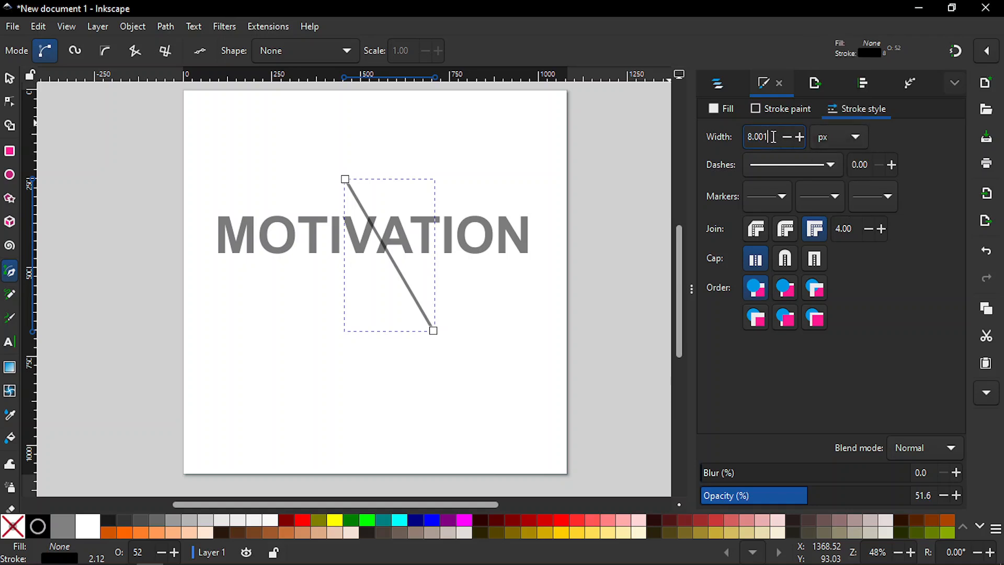
{"action": "double_click", "coordinate": [774, 137]}
{"action": "type", "text": "1"}
{"action": "key", "text": "Return"}
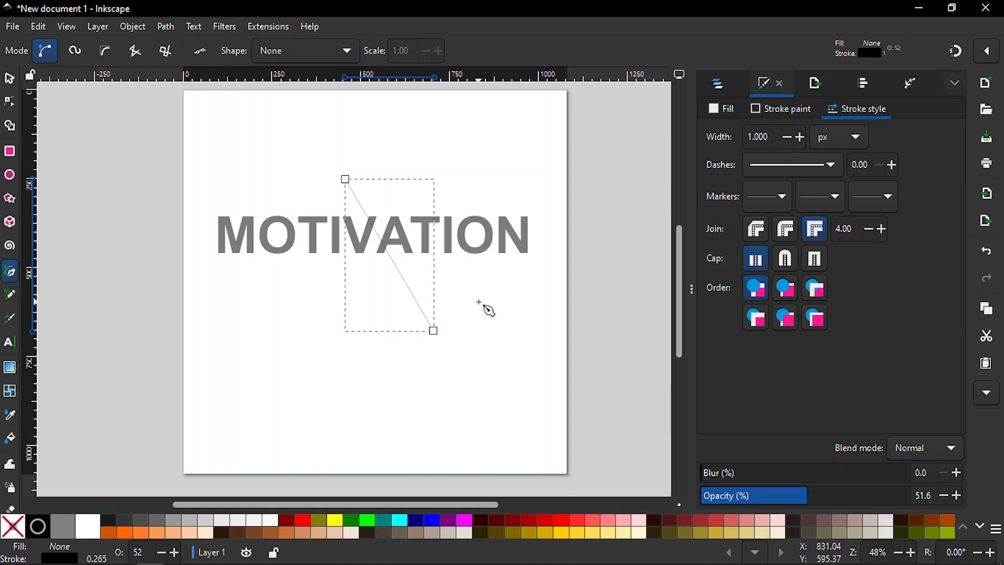
{"action": "key", "text": "s"}
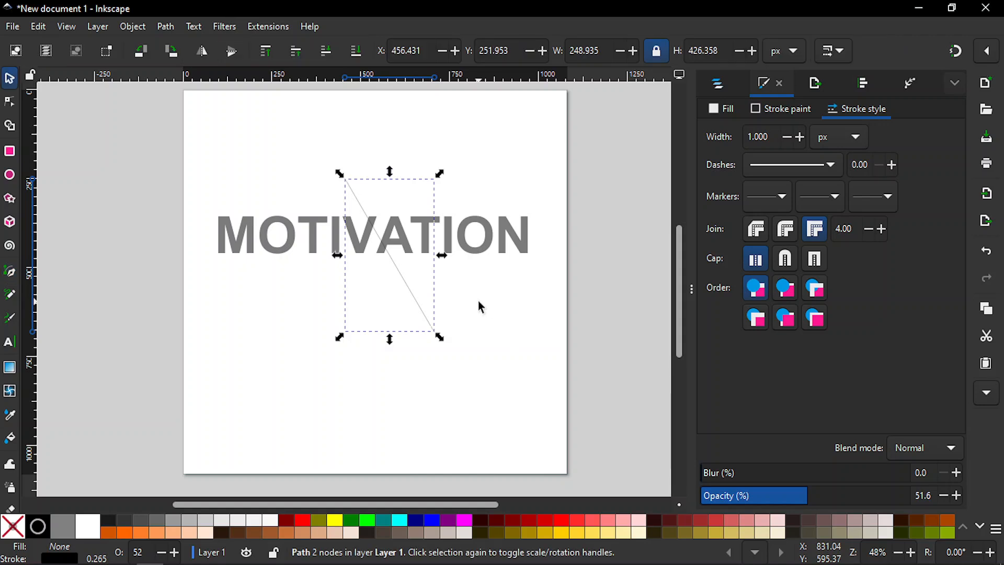
Duplicate the MOTIV half and the ATION half in place
{"action": "key", "text": "n"}
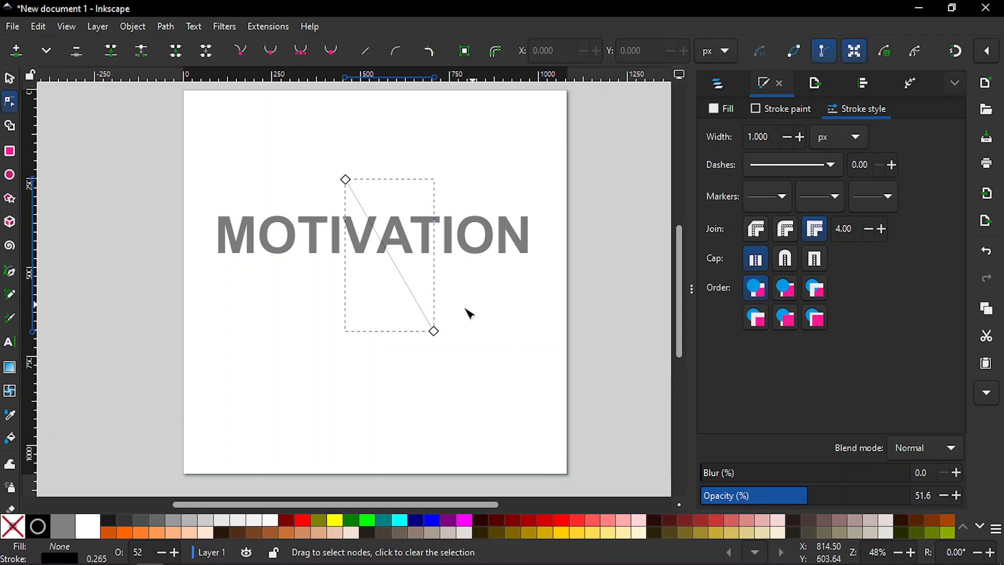
{"action": "left_click", "coordinate": [380, 156]}
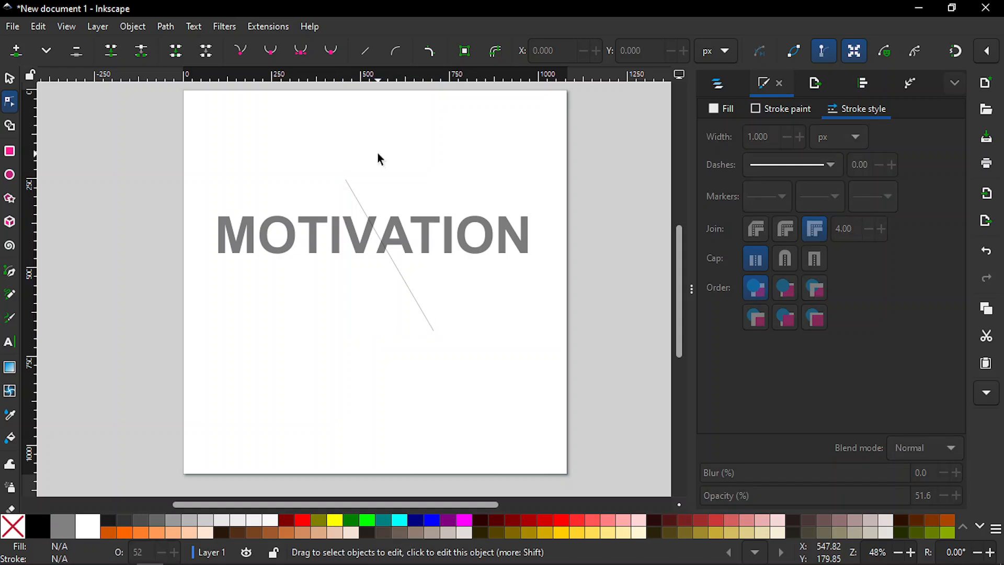
{"action": "key", "text": "s"}
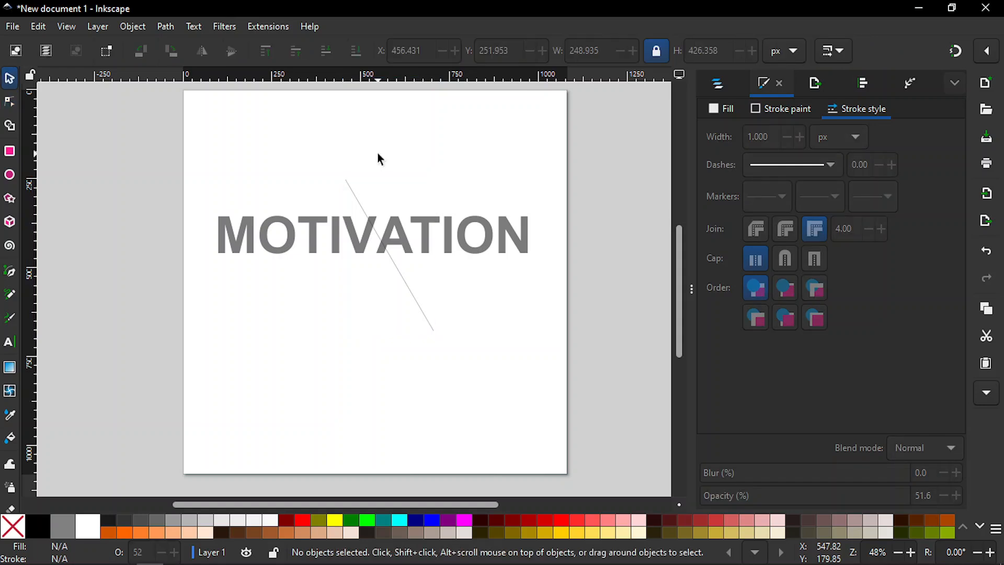
{"action": "left_click", "coordinate": [291, 243]}
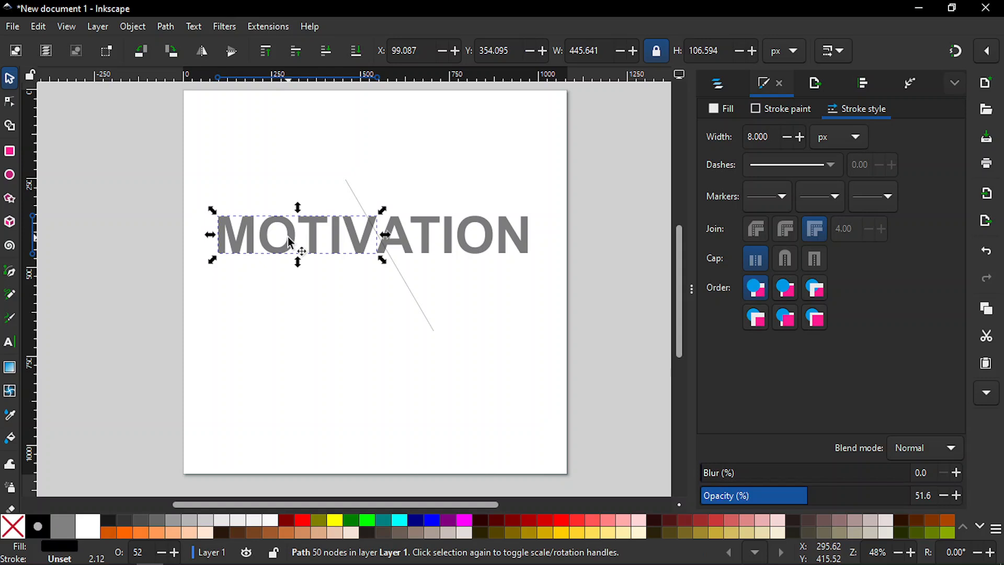
{"action": "key", "text": "ctrl"}
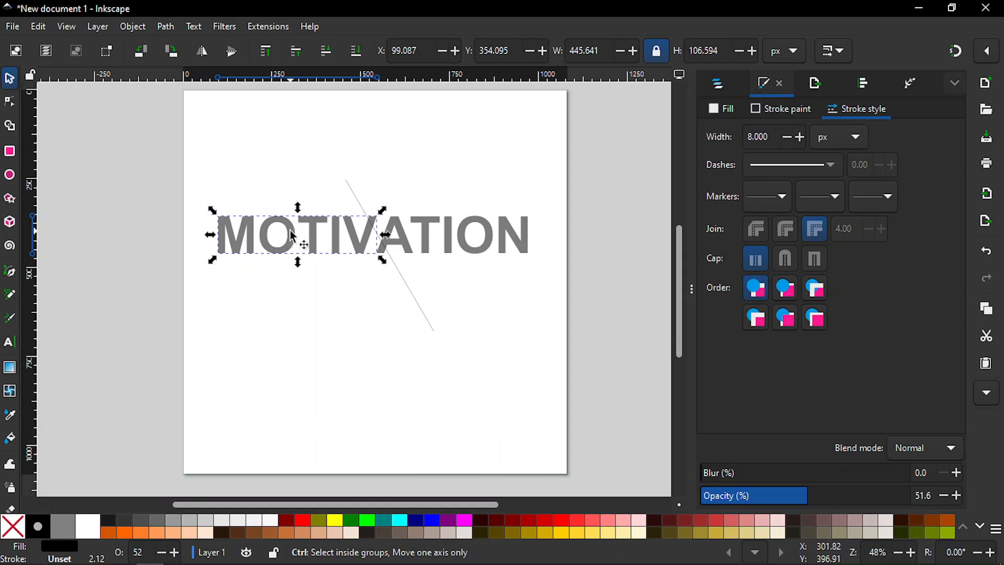
{"action": "key", "text": "ctrl+d"}
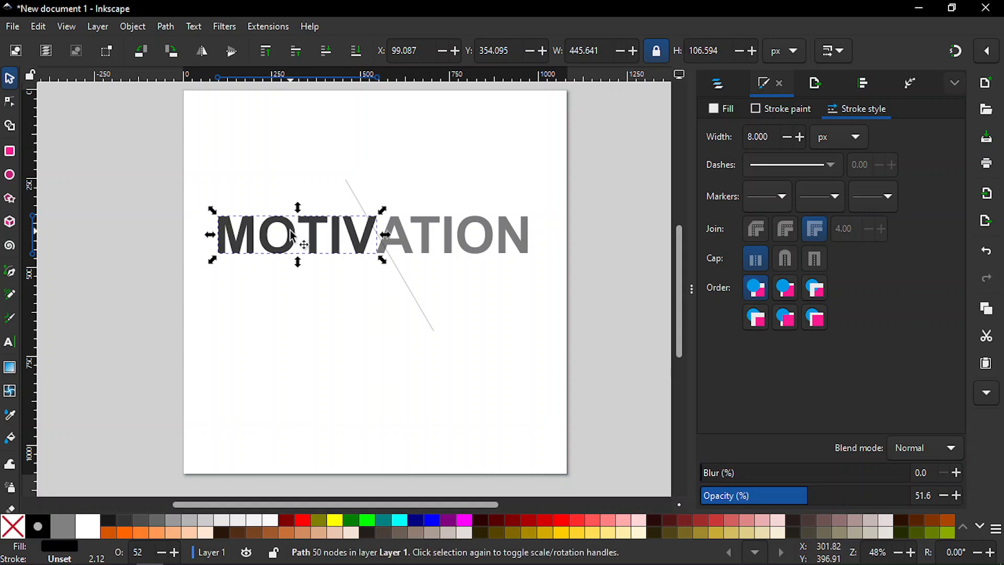
{"action": "left_click", "coordinate": [426, 241]}
{"action": "key", "text": "ctrl"}
{"action": "key", "text": "ctrl+d"}
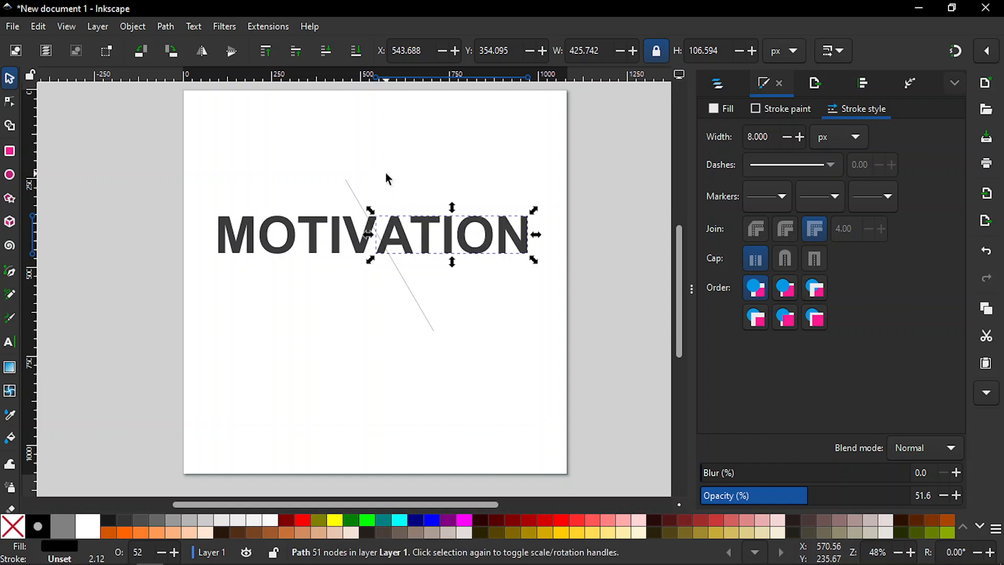
{"action": "left_click", "coordinate": [307, 173]}
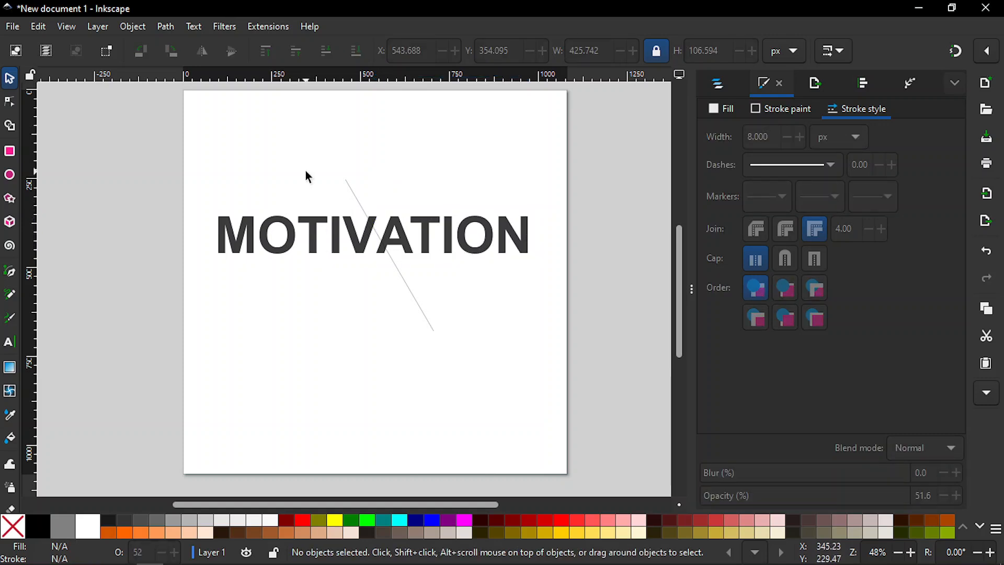
Enable snapping and draw a closed triangle, about 320 px wide and 463 px high, over ATI with one edge along the diagonal line
{"action": "left_click", "coordinate": [313, 225]}
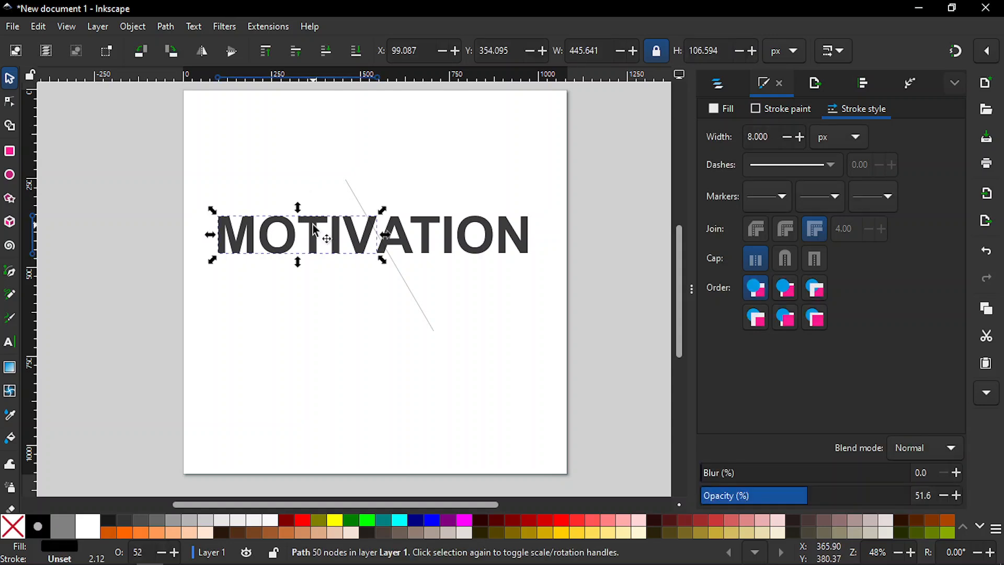
{"action": "key", "text": "b"}
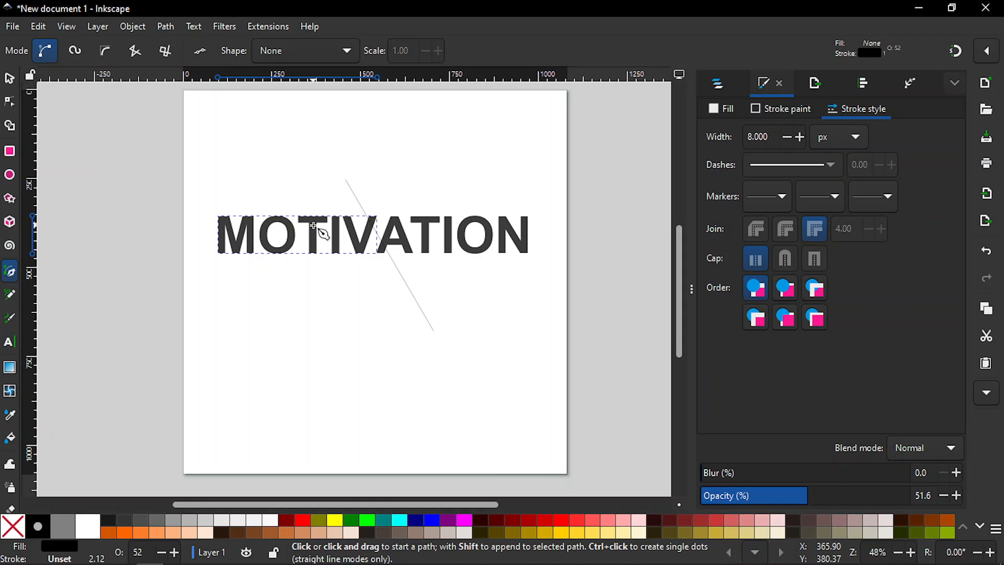
{"action": "left_click", "coordinate": [958, 50]}
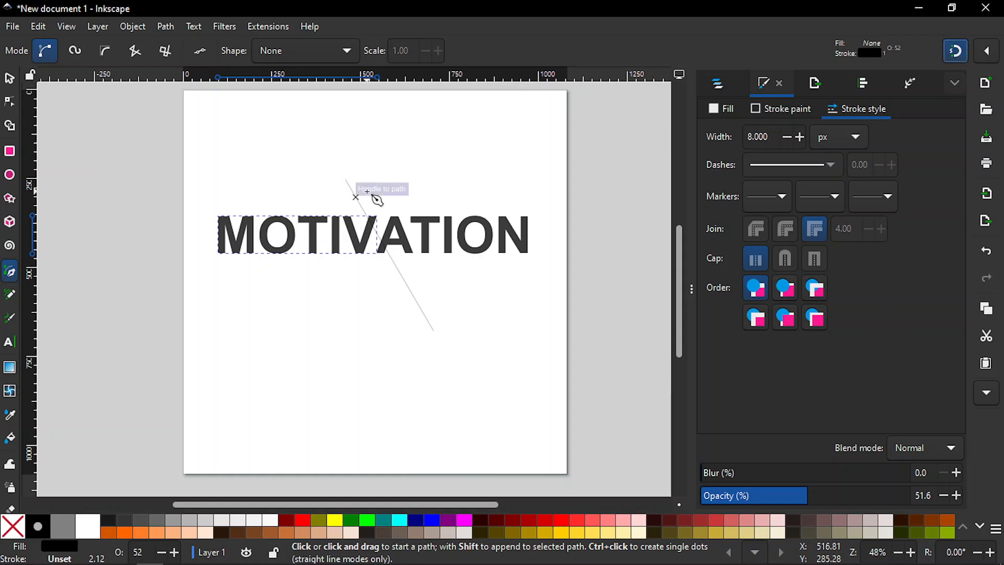
{"action": "left_click", "coordinate": [347, 180]}
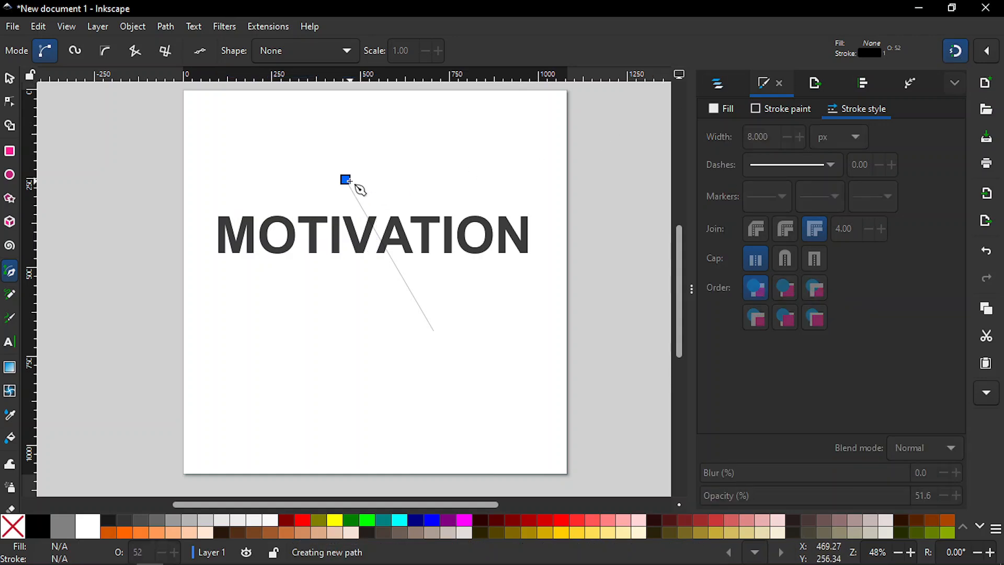
{"action": "left_click", "coordinate": [459, 167]}
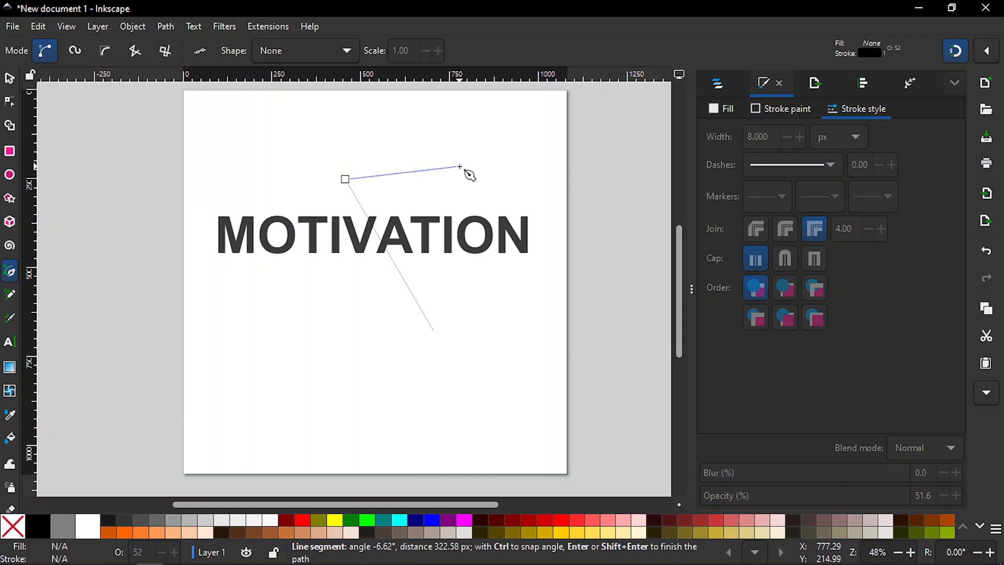
{"action": "left_click", "coordinate": [439, 335]}
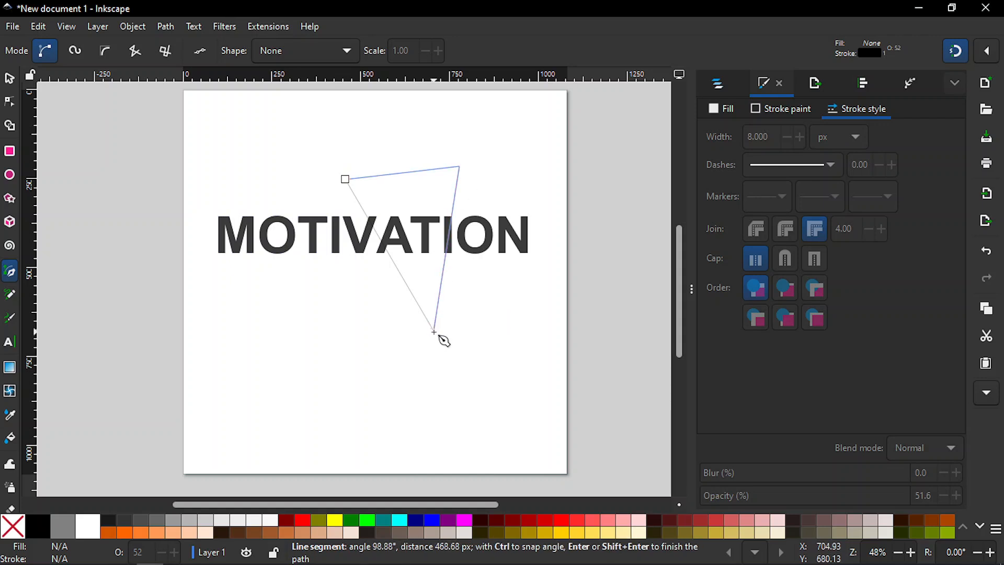
{"action": "left_click", "coordinate": [346, 179]}
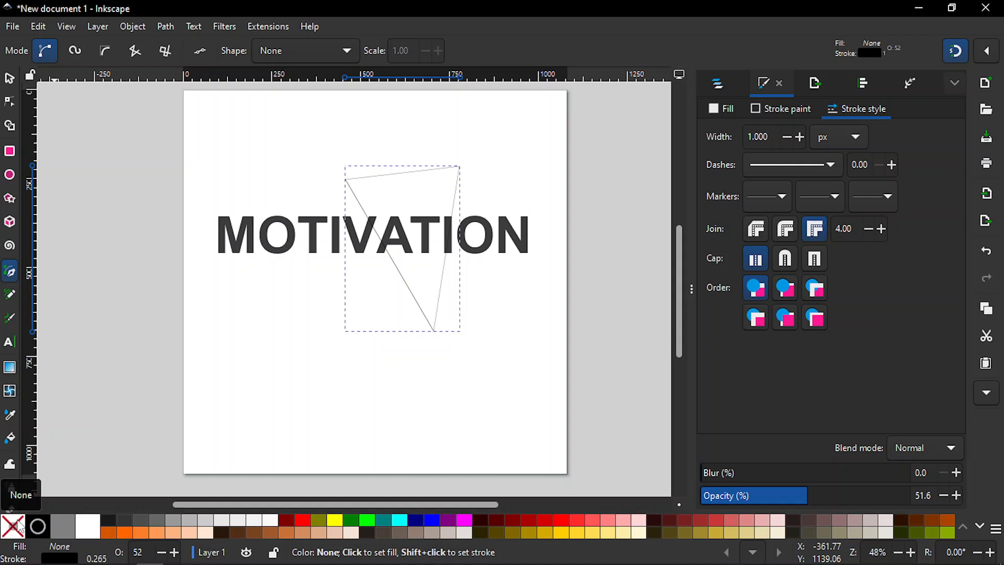
Remove the triangle's stroke and fill it with black
{"action": "left_click", "coordinate": [19, 528], "text": "shift"}
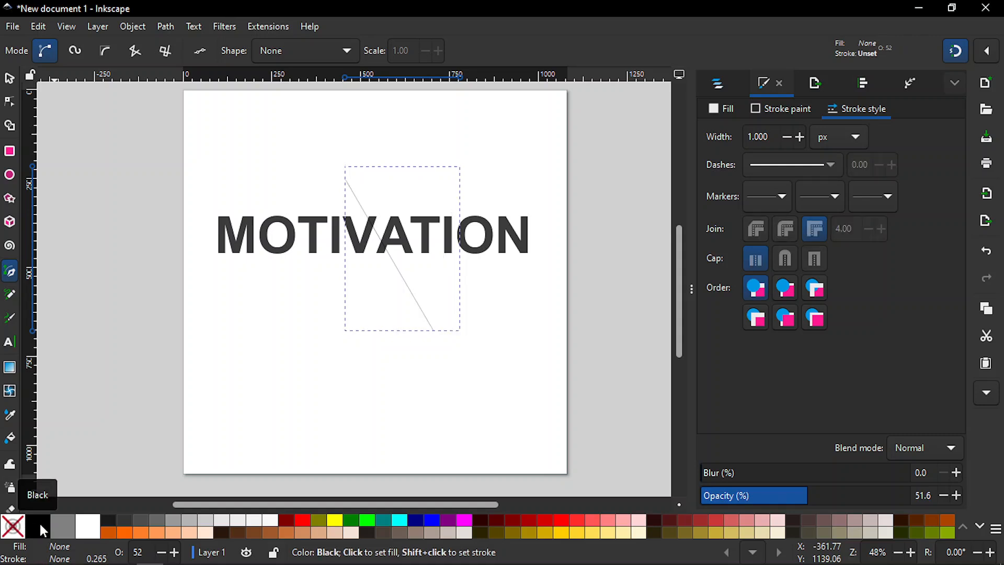
{"action": "left_click", "coordinate": [40, 524]}
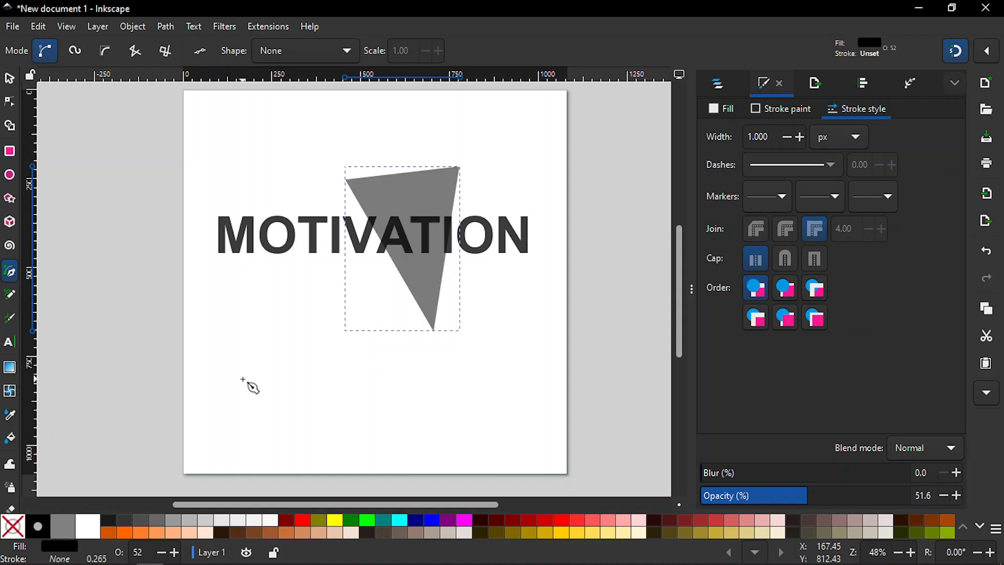
{"action": "key", "text": "s"}
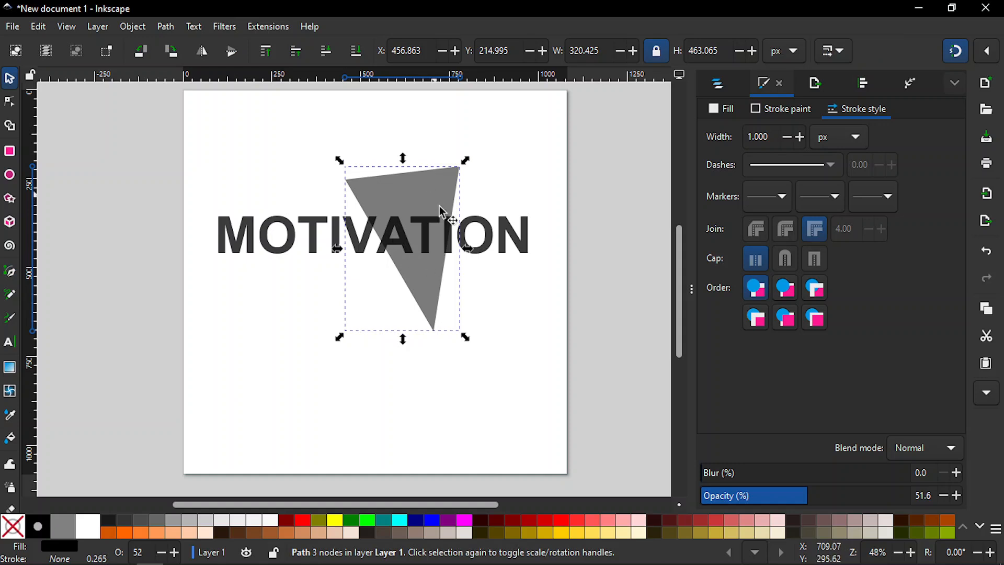
Subtract the triangle from the upper MOTIV copy with the Difference path operation
{"action": "key", "text": "shift"}
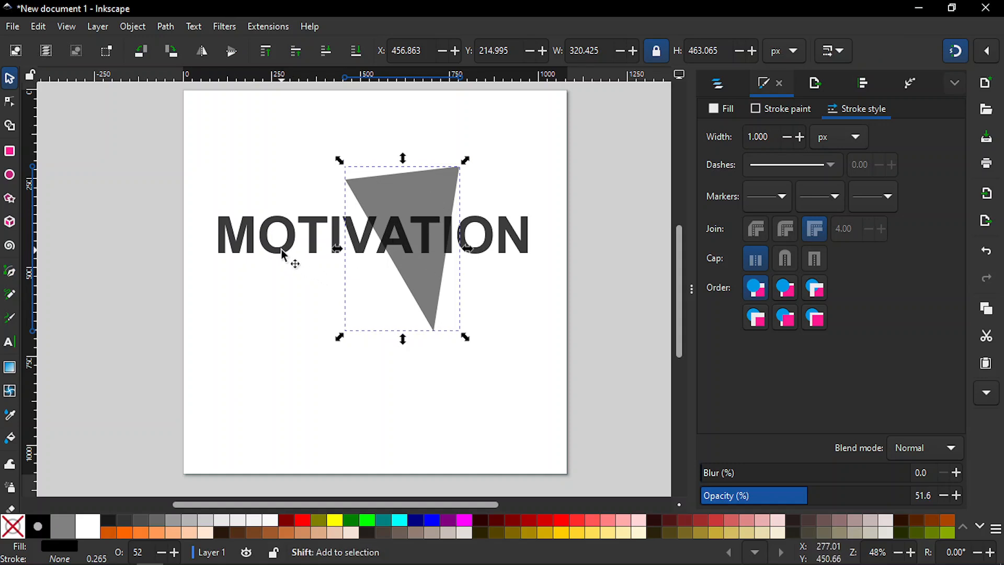
{"action": "left_click", "coordinate": [283, 254], "text": "shift"}
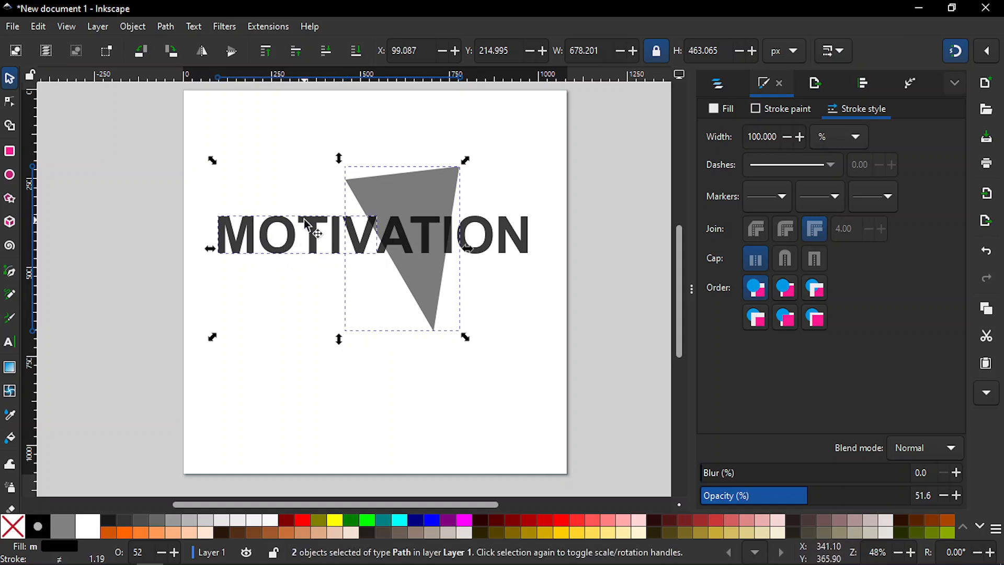
{"action": "left_click", "coordinate": [715, 82]}
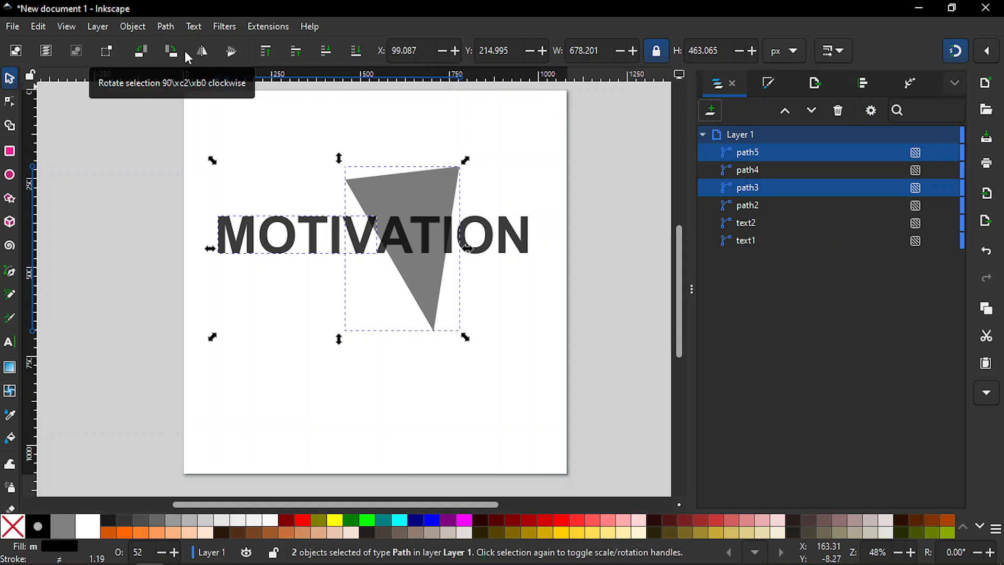
{"action": "left_click", "coordinate": [168, 29]}
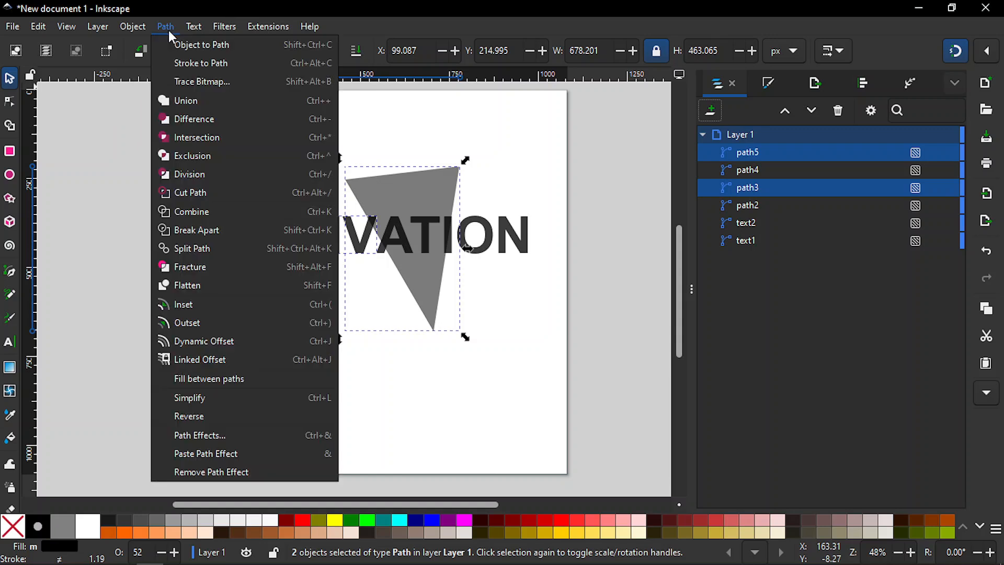
{"action": "left_click", "coordinate": [184, 114]}
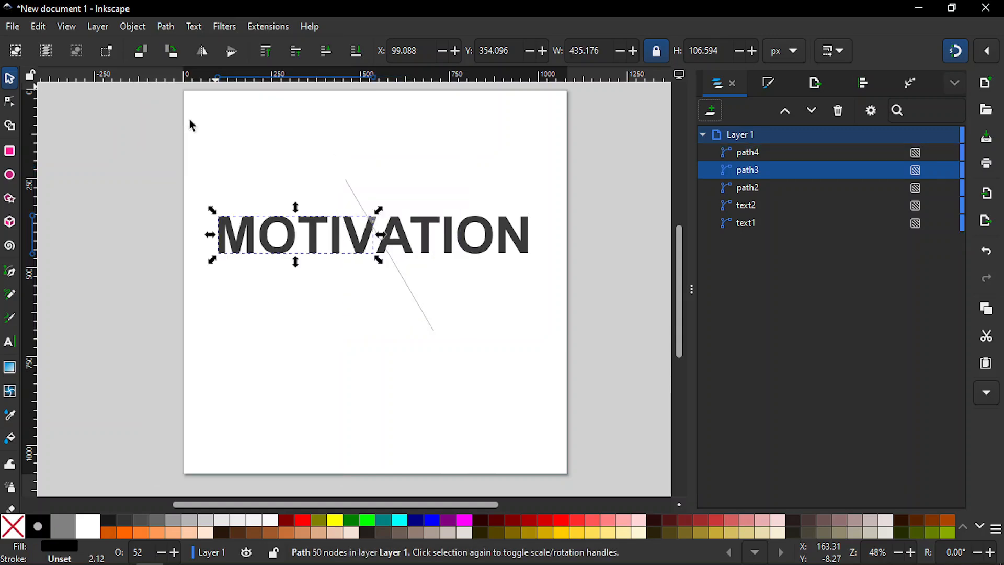
{"action": "left_click", "coordinate": [243, 302]}
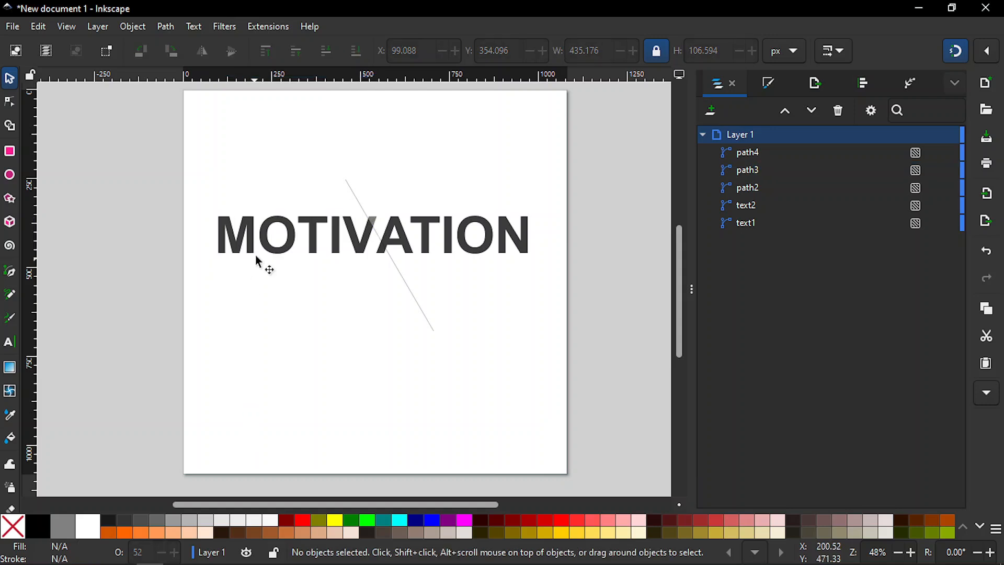
Hide the trimmed MOTIV copy, path3
{"action": "left_click", "coordinate": [266, 245]}
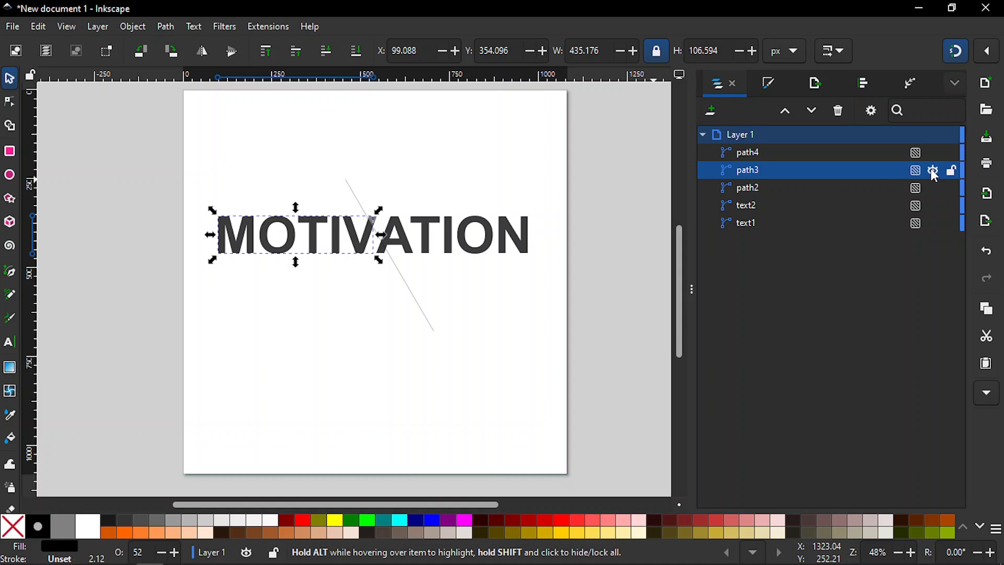
{"action": "left_click", "coordinate": [932, 170]}
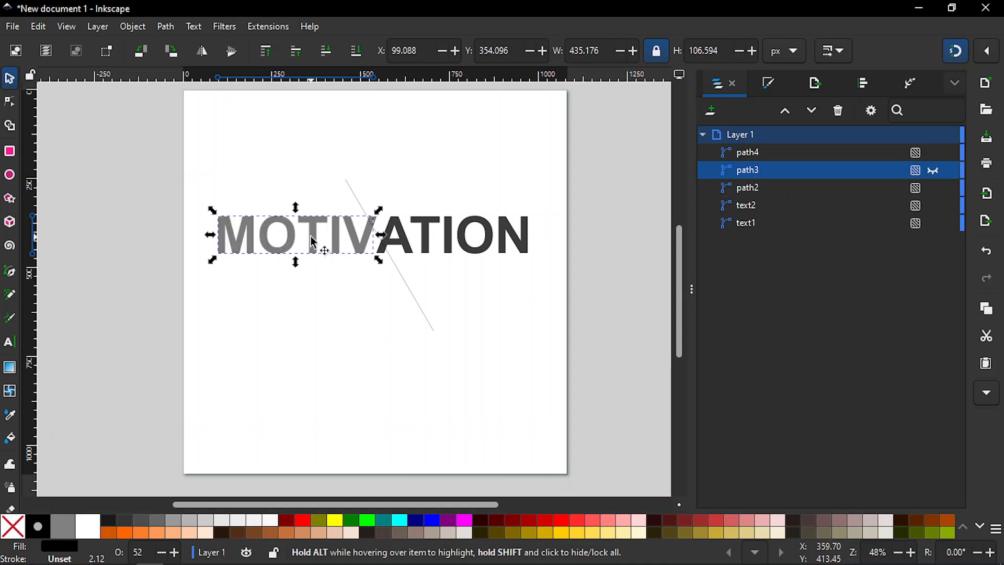
{"action": "left_click", "coordinate": [307, 312]}
Draw a closed four-sided shape, about 662 px wide and 426 px high, around MOTIV with one edge along the diagonal line
{"action": "left_click", "coordinate": [313, 245]}
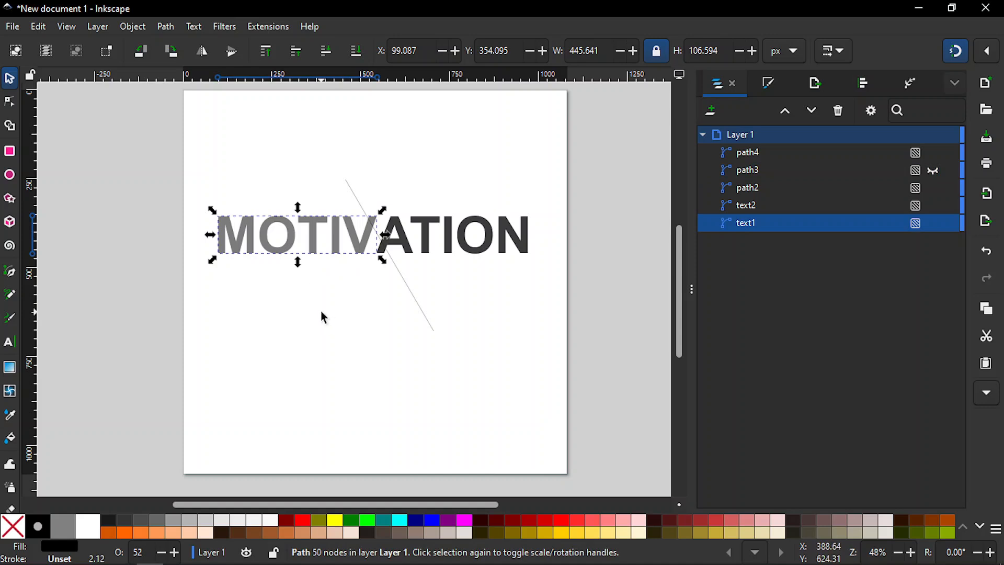
{"action": "key", "text": "b"}
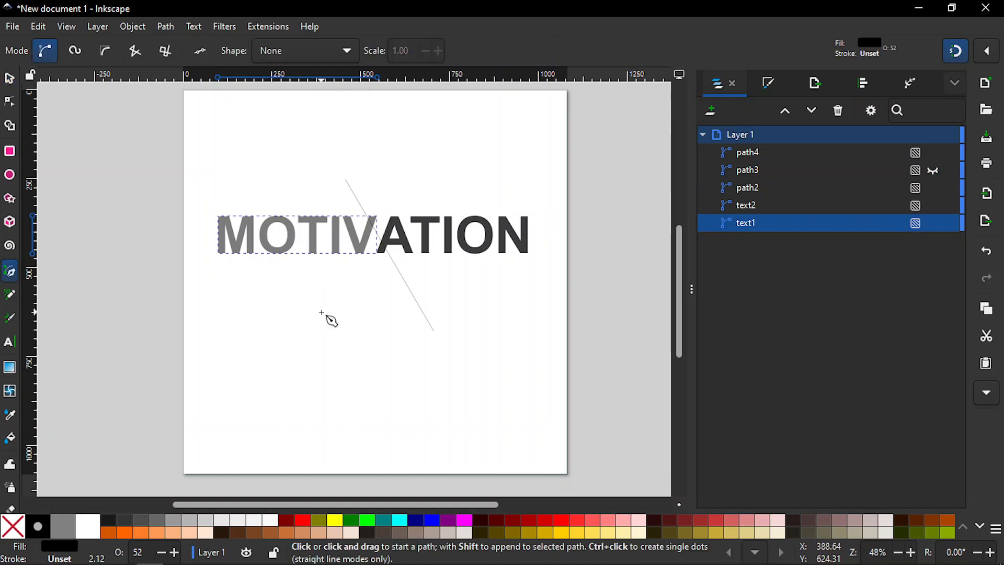
{"action": "left_click", "coordinate": [345, 179]}
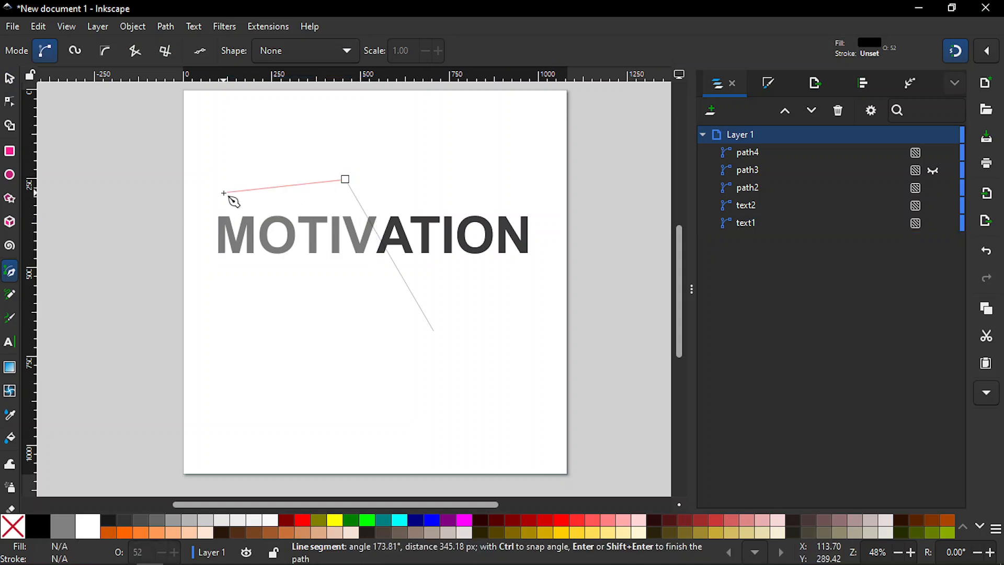
{"action": "left_click", "coordinate": [198, 190]}
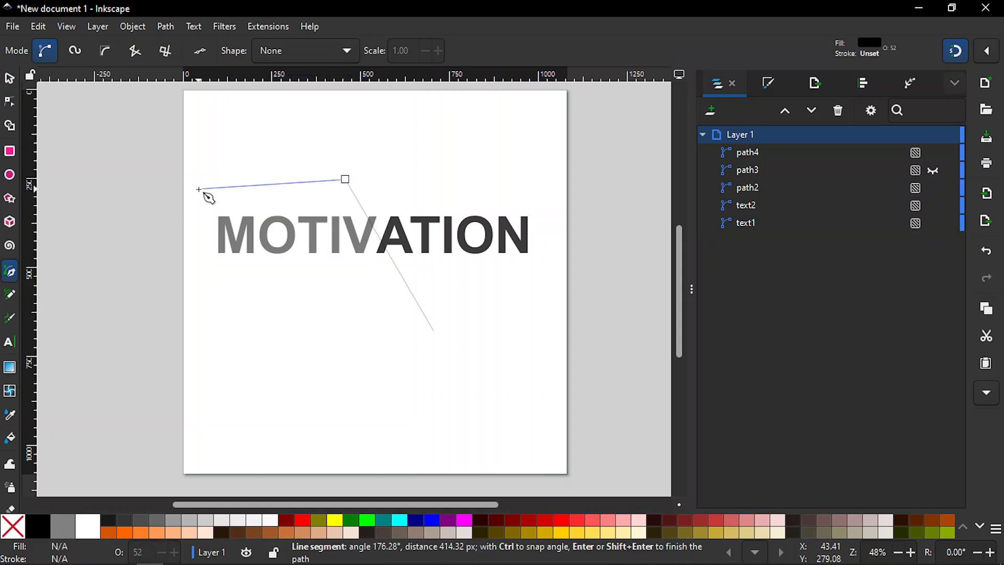
{"action": "left_click", "coordinate": [205, 309]}
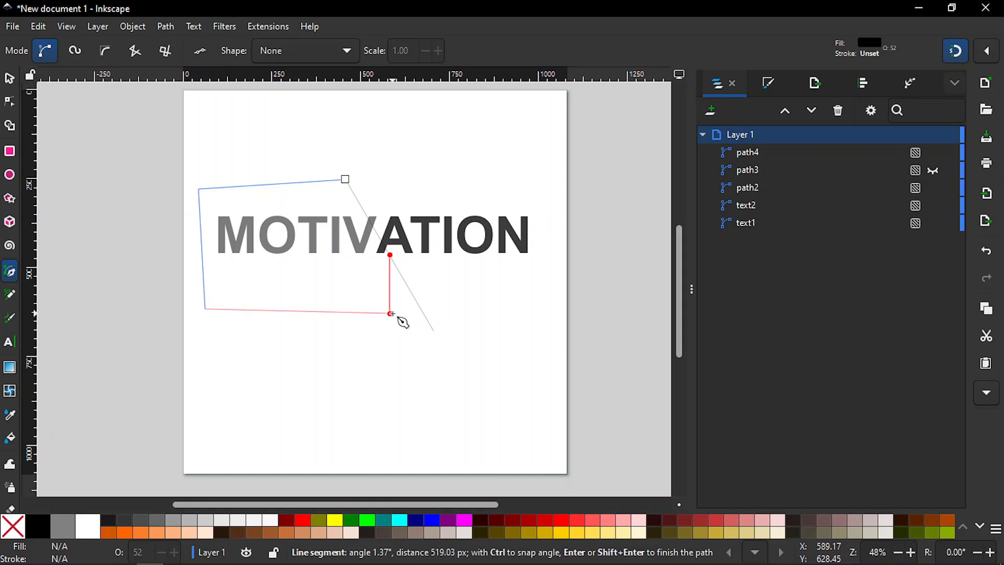
{"action": "left_click", "coordinate": [434, 330]}
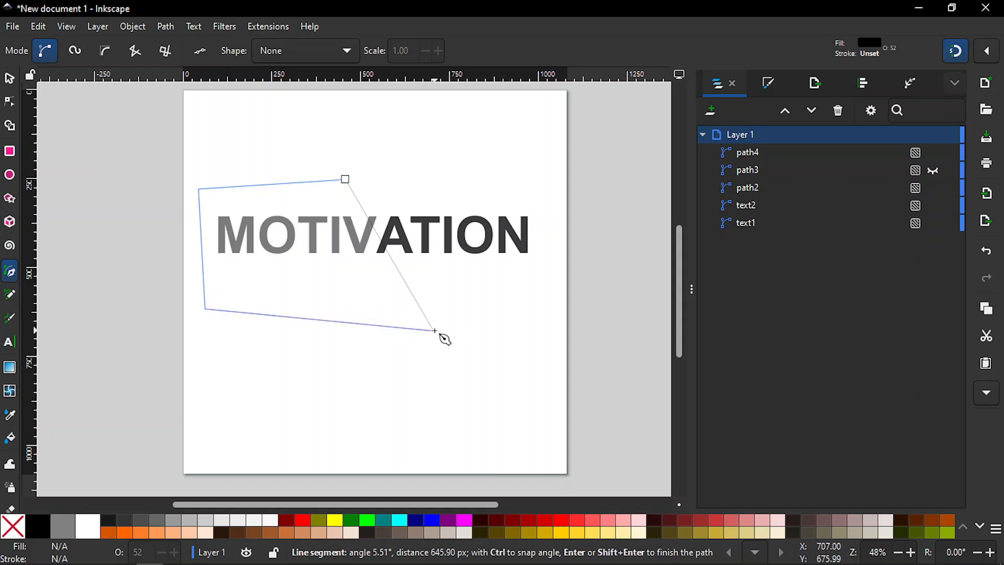
{"action": "left_click", "coordinate": [346, 180]}
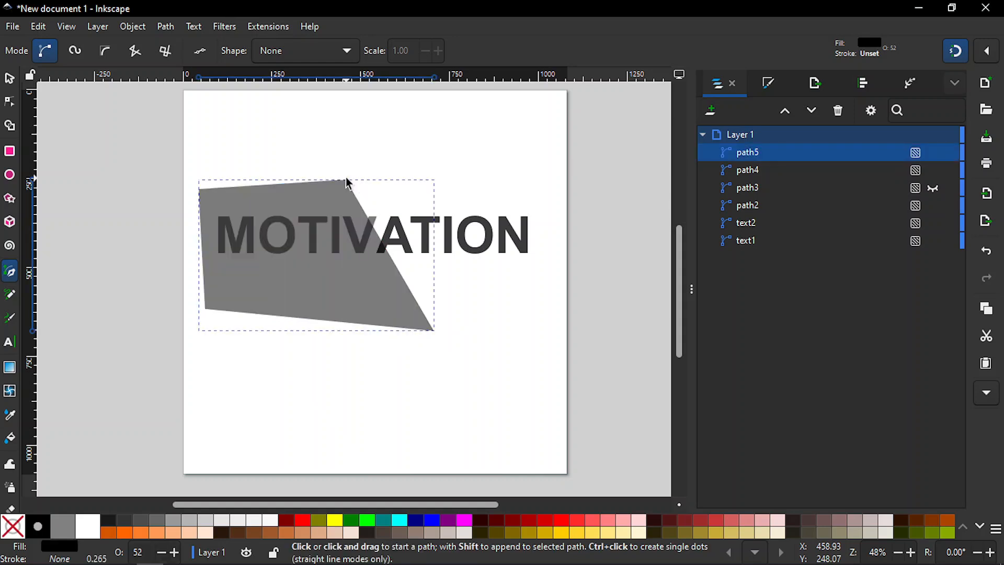
Subtract the four-sided shape from the original MOTIV path, text1, with the Difference path operation, and unhide path3
{"action": "key", "text": "s"}
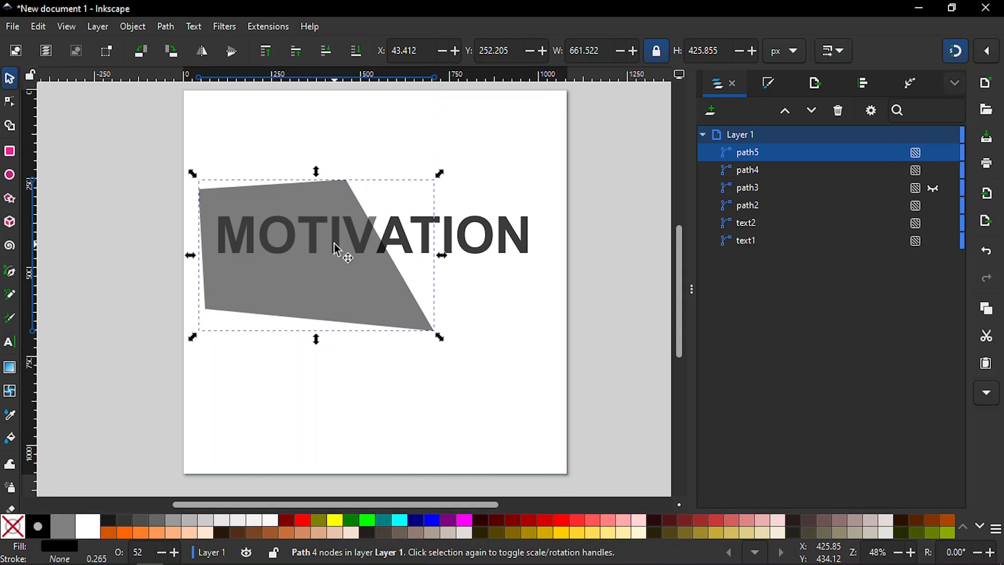
{"action": "key", "text": "shift"}
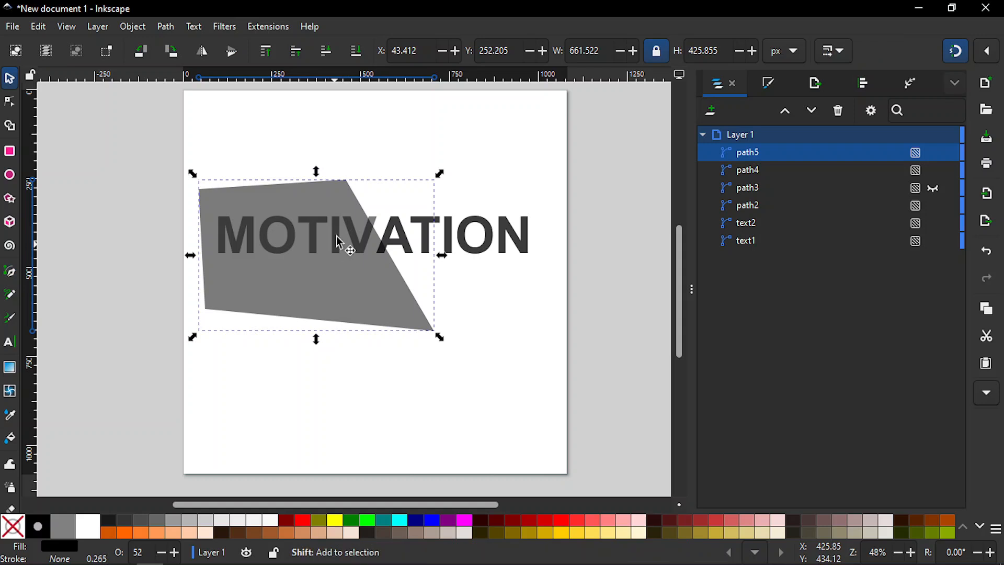
{"action": "left_click", "coordinate": [376, 220], "text": "shift"}
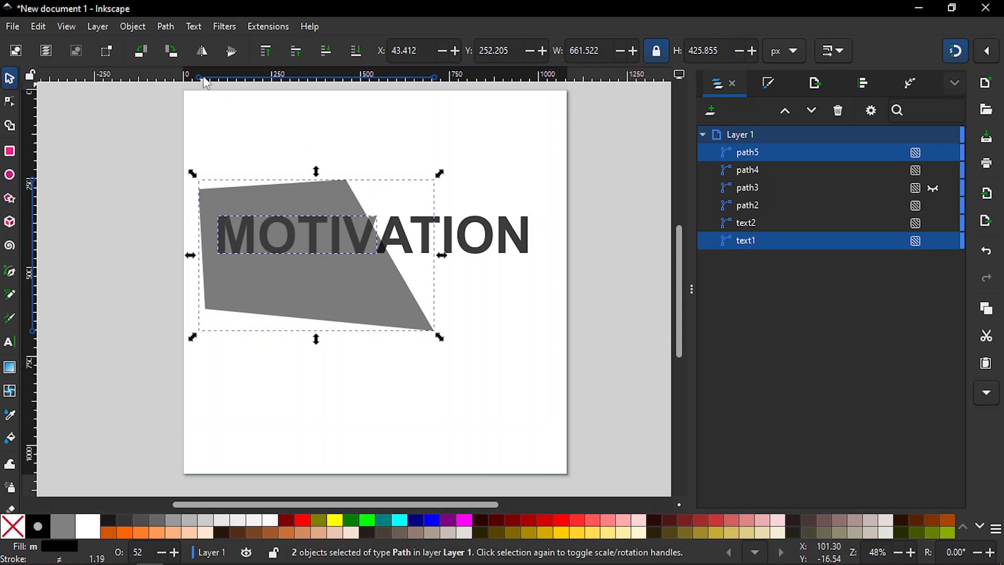
{"action": "left_click", "coordinate": [168, 26]}
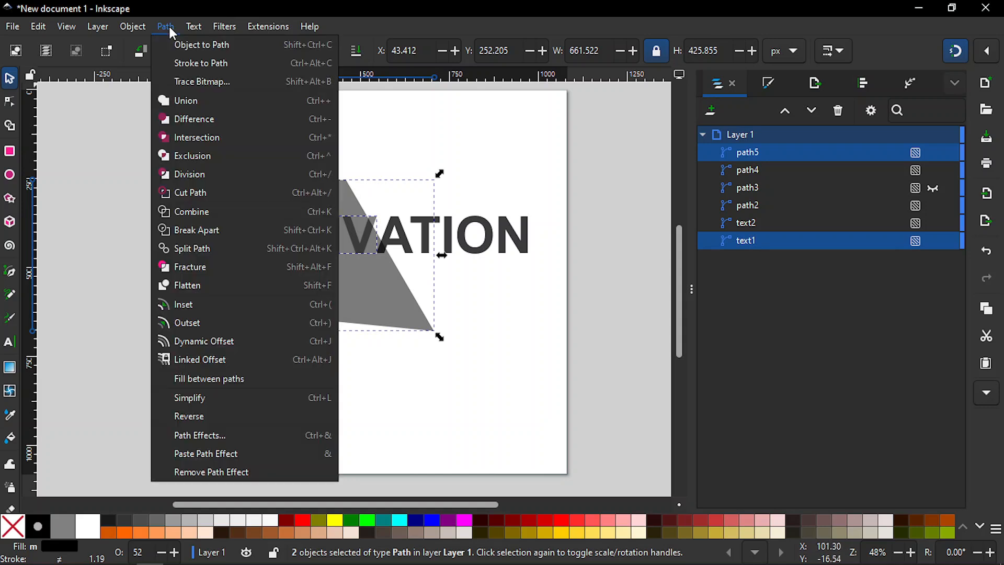
{"action": "left_click", "coordinate": [188, 119]}
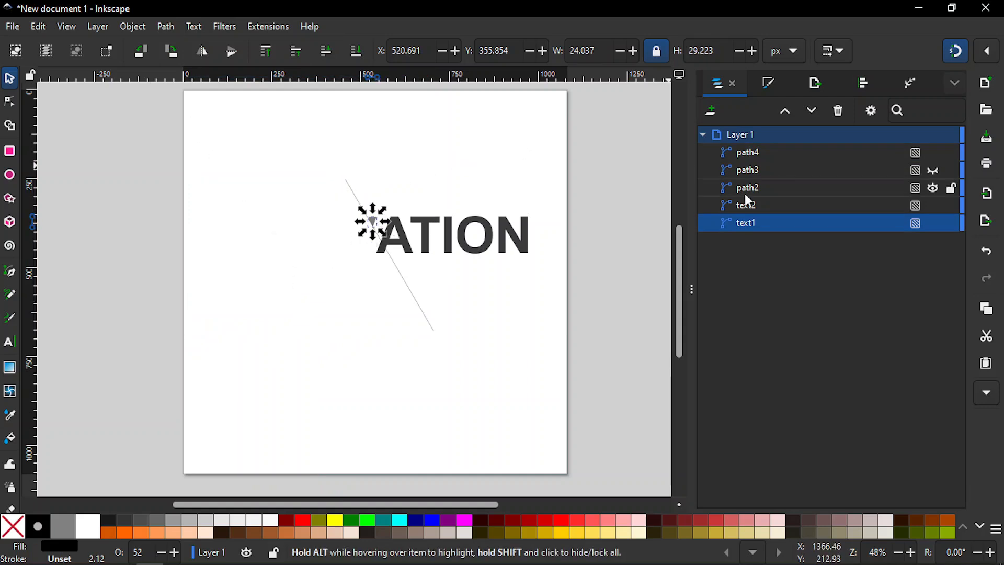
{"action": "left_click", "coordinate": [933, 171]}
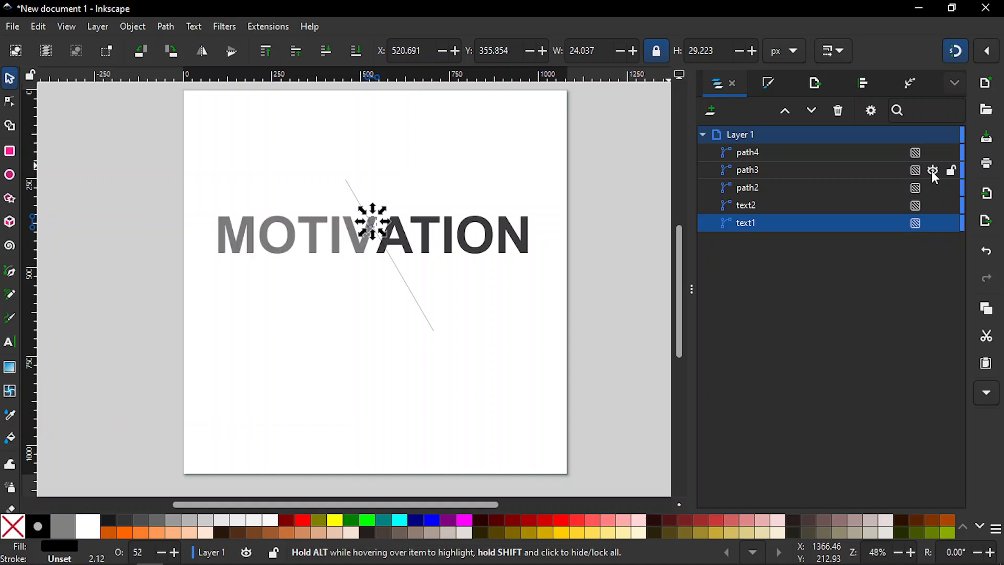
{"action": "left_click", "coordinate": [295, 330]}
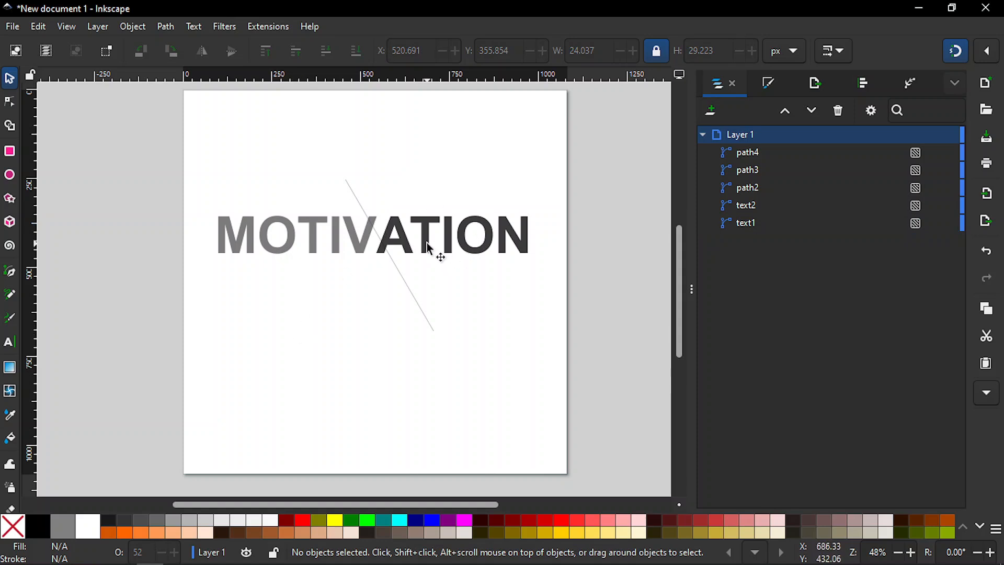
Draw a closed triangle, about 304 px wide and 426 px high, with one edge along the diagonal line and its third corner below MOTIV
{"action": "key", "text": "b"}
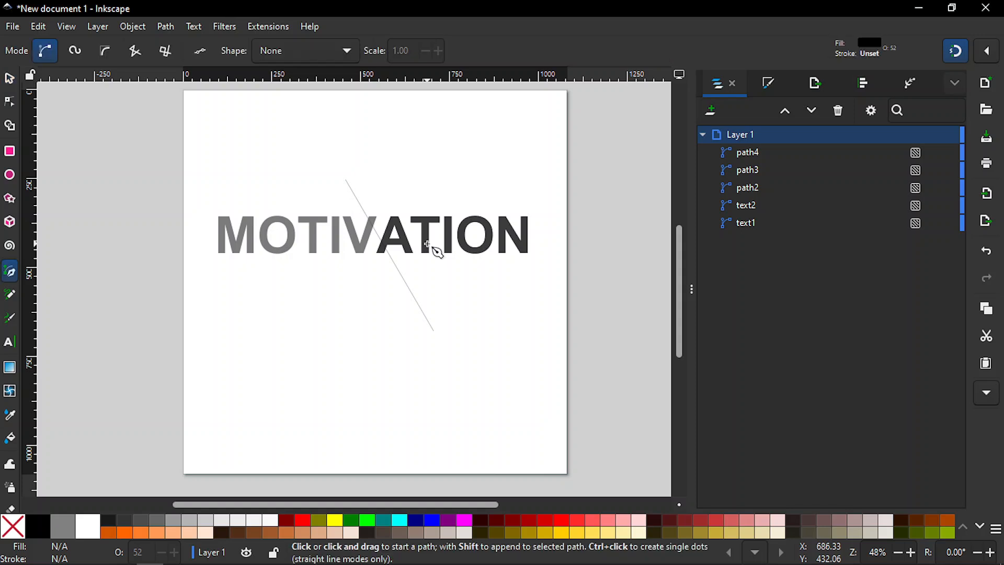
{"action": "left_click", "coordinate": [345, 179]}
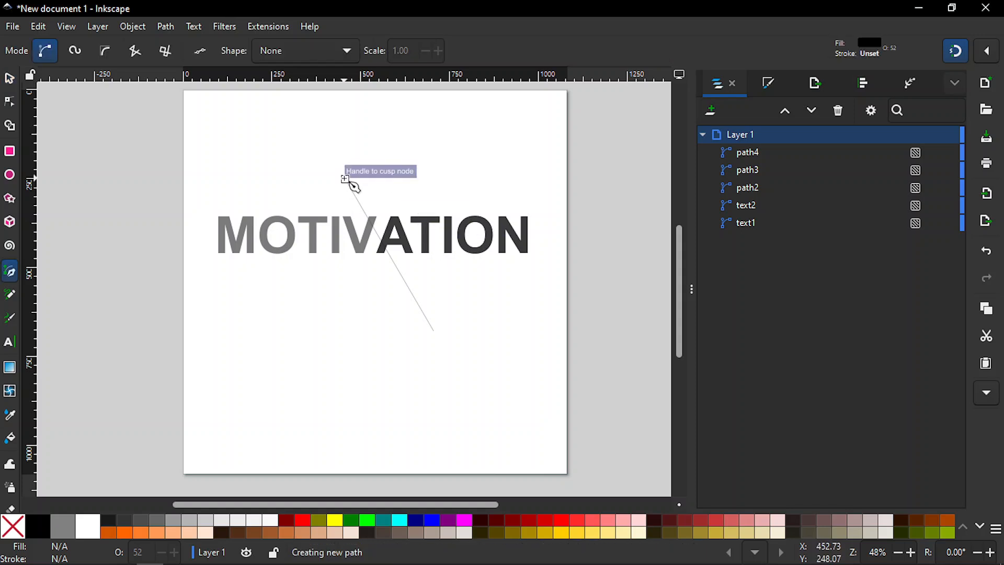
{"action": "left_click", "coordinate": [326, 315]}
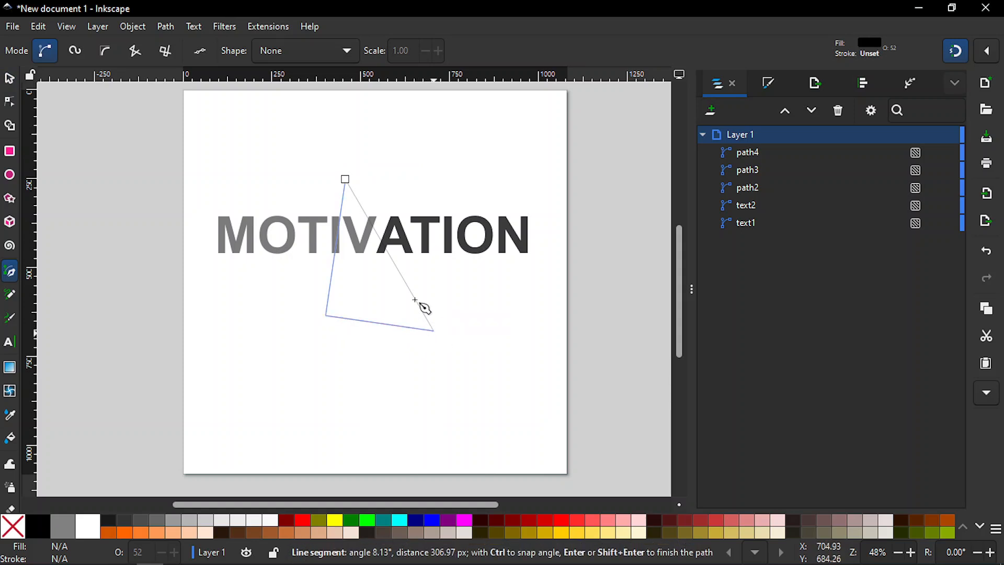
{"action": "left_click", "coordinate": [434, 330]}
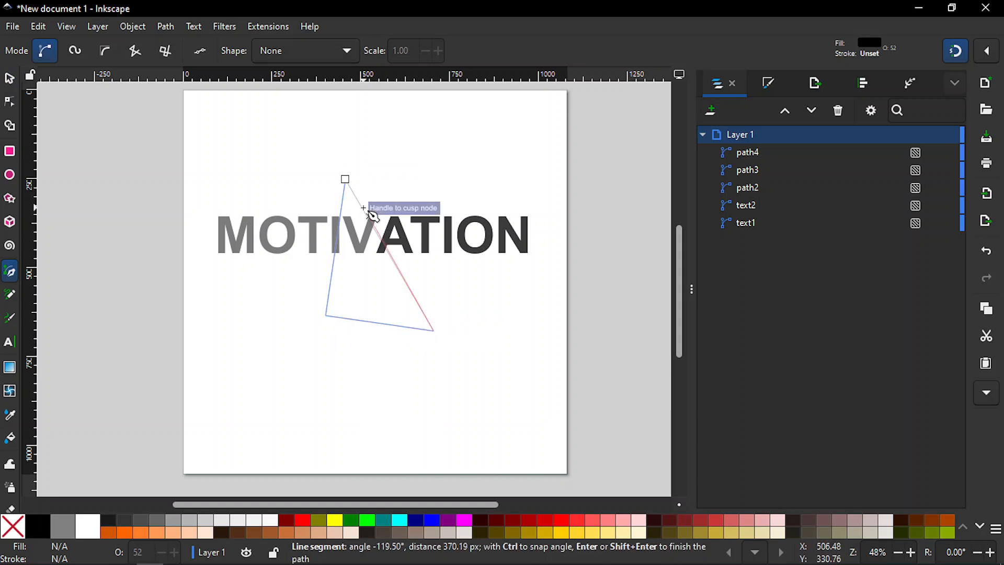
{"action": "left_click", "coordinate": [345, 179]}
Subtract the triangle from the upper ATION copy, path4, with the Difference path operation
{"action": "key", "text": "s"}
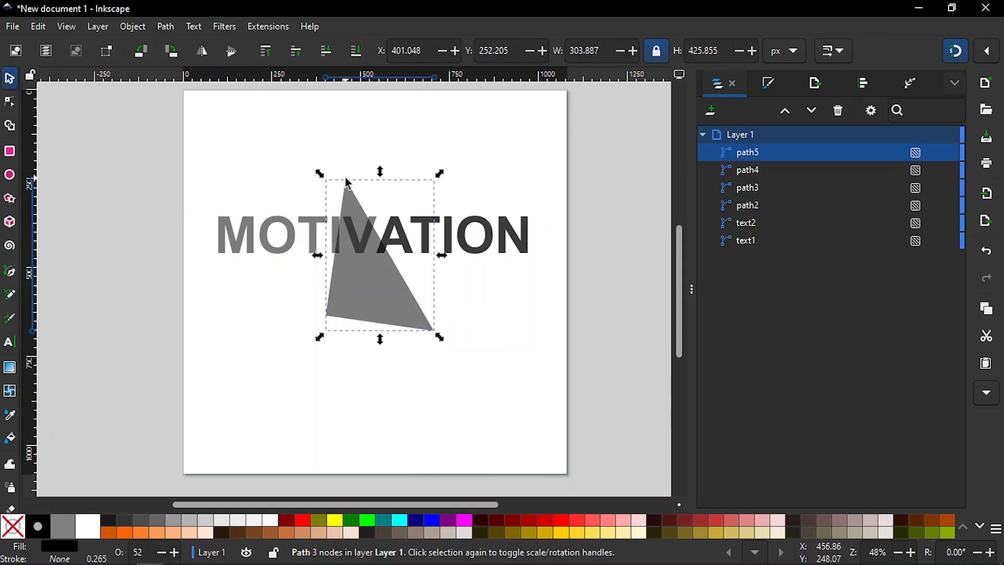
{"action": "key", "text": "shift"}
{"action": "left_click", "coordinate": [482, 250], "text": "shift"}
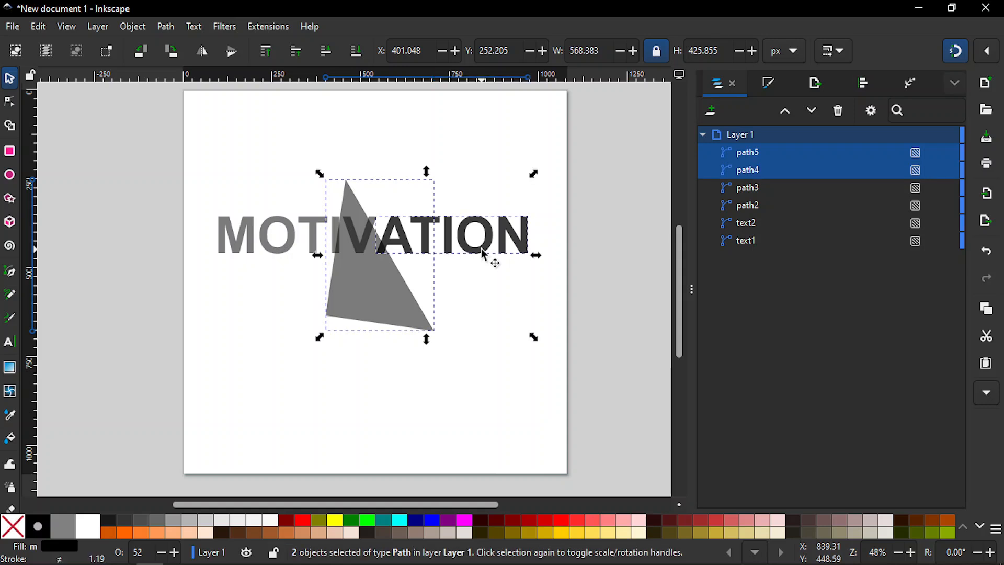
{"action": "left_click", "coordinate": [166, 26]}
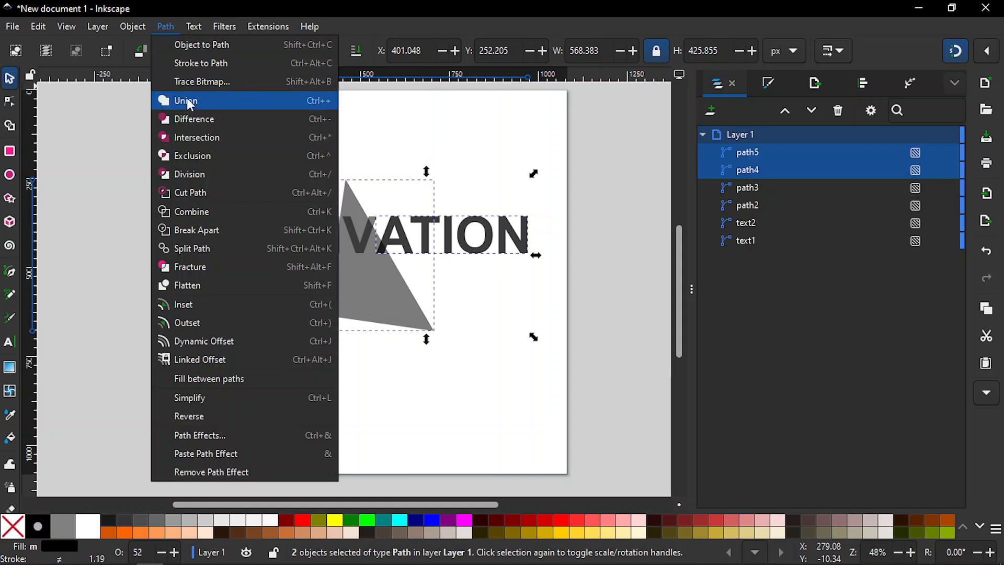
{"action": "key", "text": "Escape"}
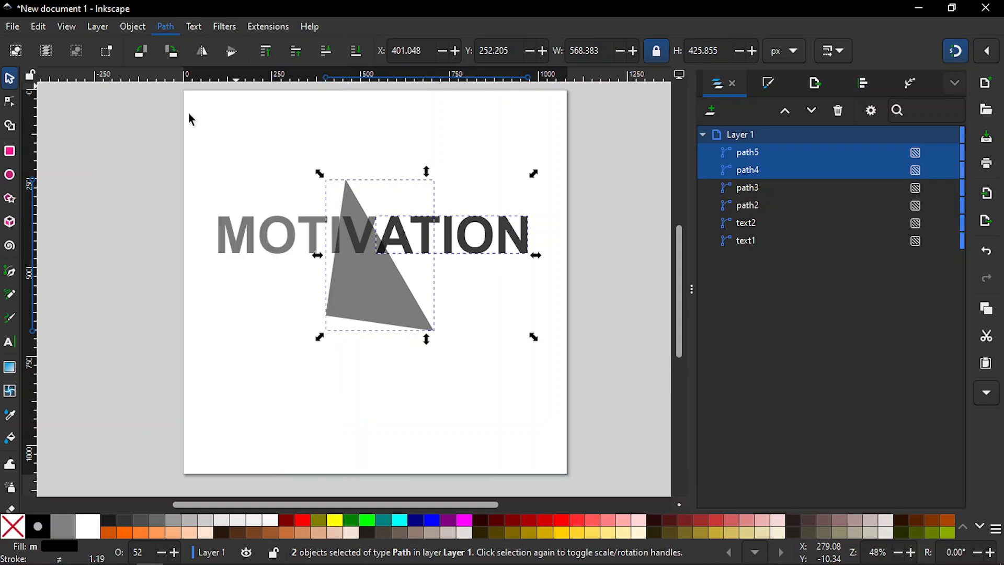
{"action": "left_click", "coordinate": [484, 315]}
Hide the trimmed ATION copy, path4
{"action": "left_click", "coordinate": [449, 239]}
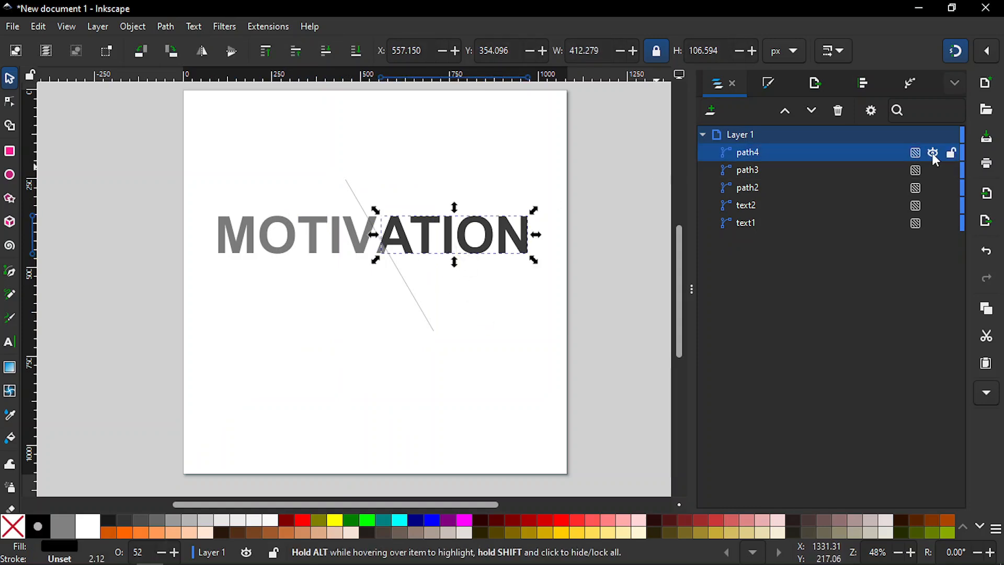
{"action": "left_click", "coordinate": [933, 153]}
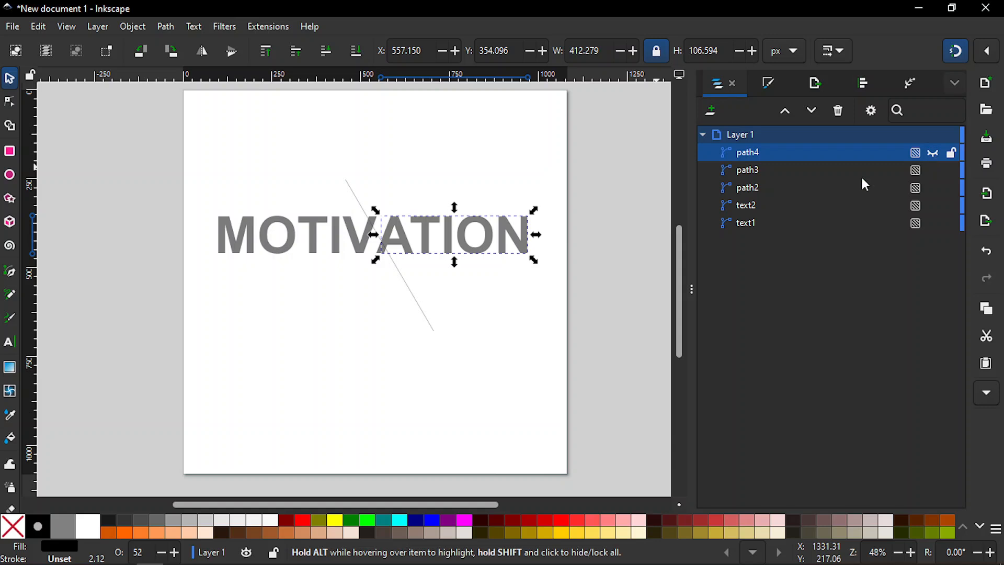
{"action": "left_click", "coordinate": [498, 317]}
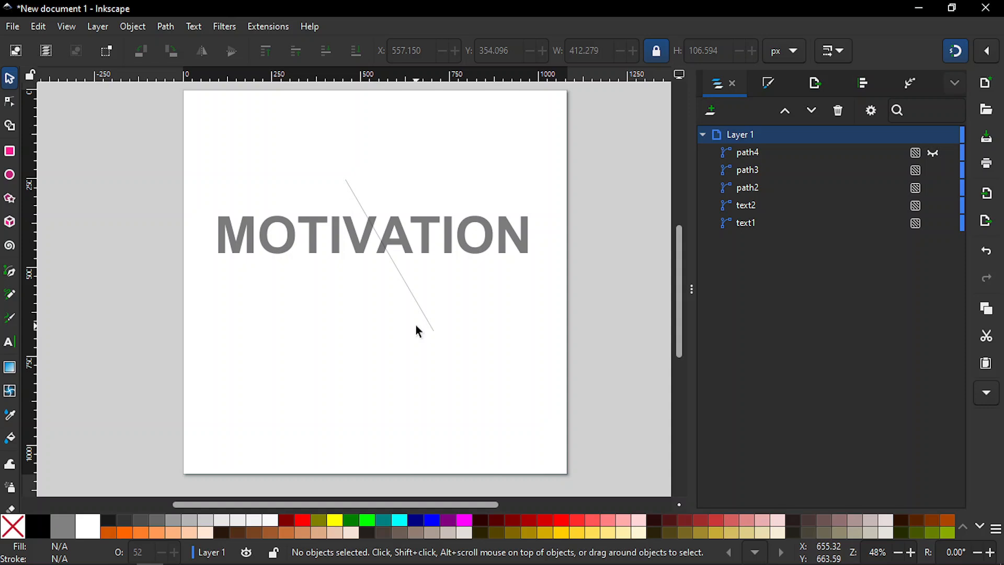
Draw a closed four-sided shape, about 577 px wide and 426 px high, around ATION with one edge along the diagonal line
{"action": "key", "text": "b"}
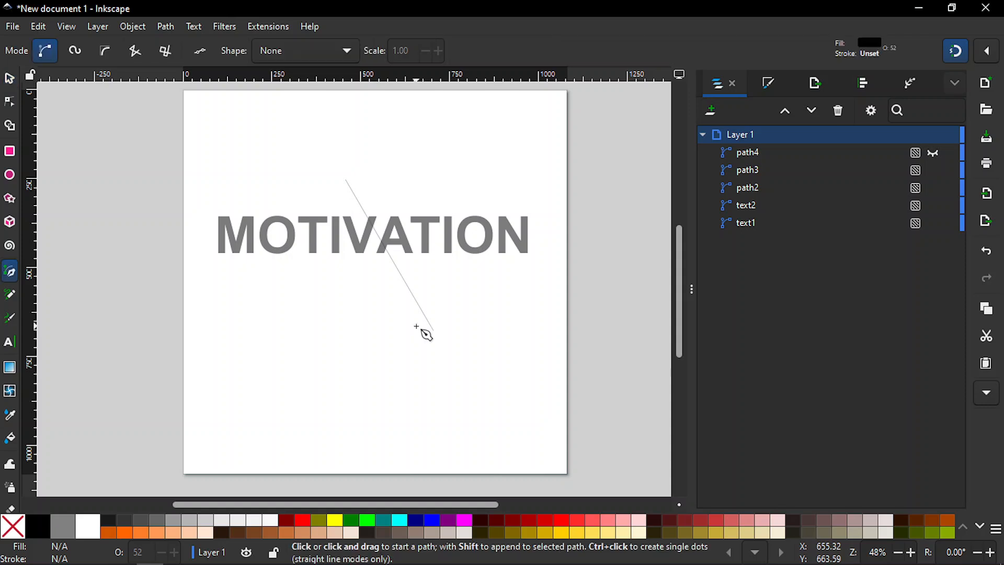
{"action": "left_click", "coordinate": [345, 180]}
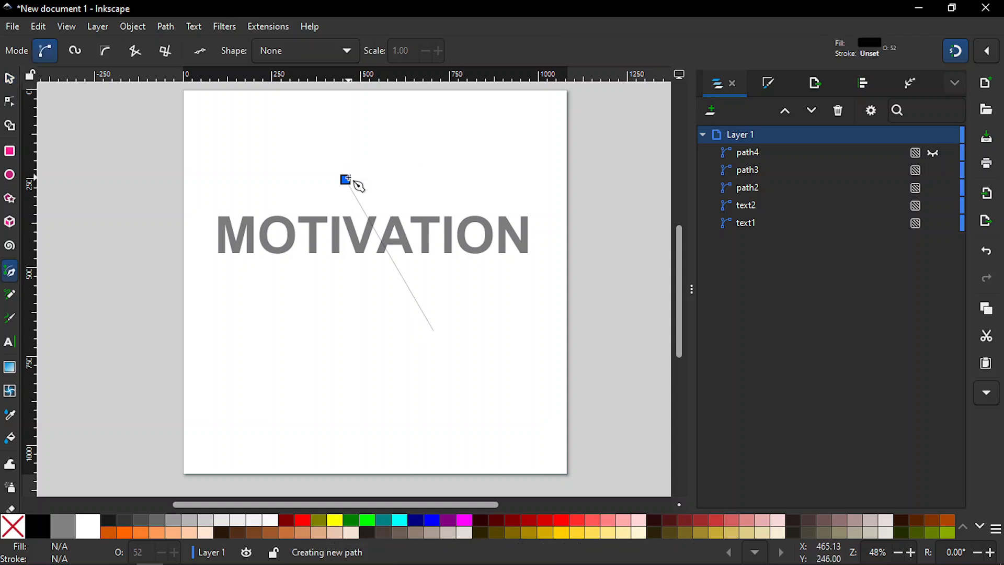
{"action": "left_click", "coordinate": [547, 191]}
{"action": "left_click", "coordinate": [550, 302]}
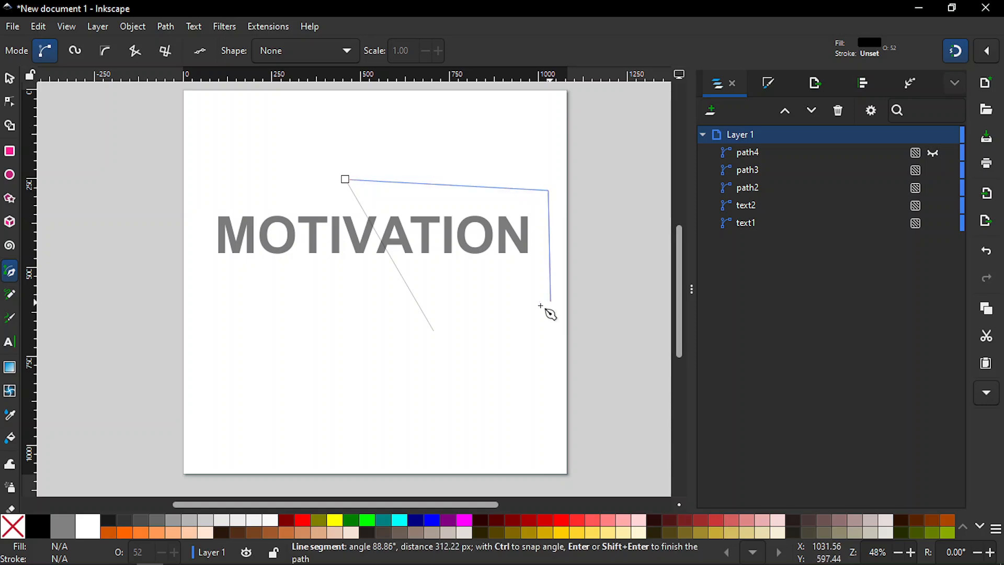
{"action": "left_click", "coordinate": [434, 330]}
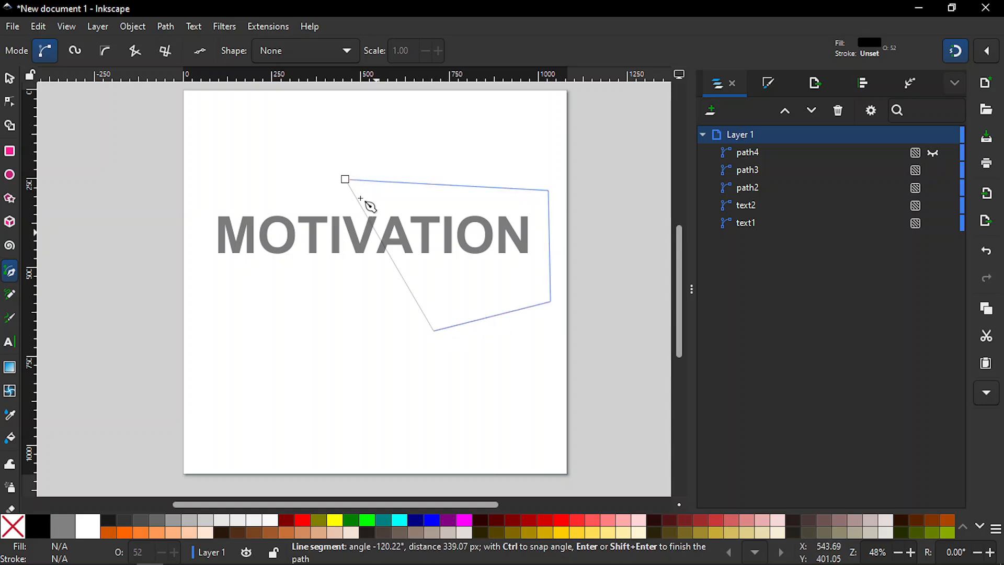
{"action": "left_click", "coordinate": [345, 179]}
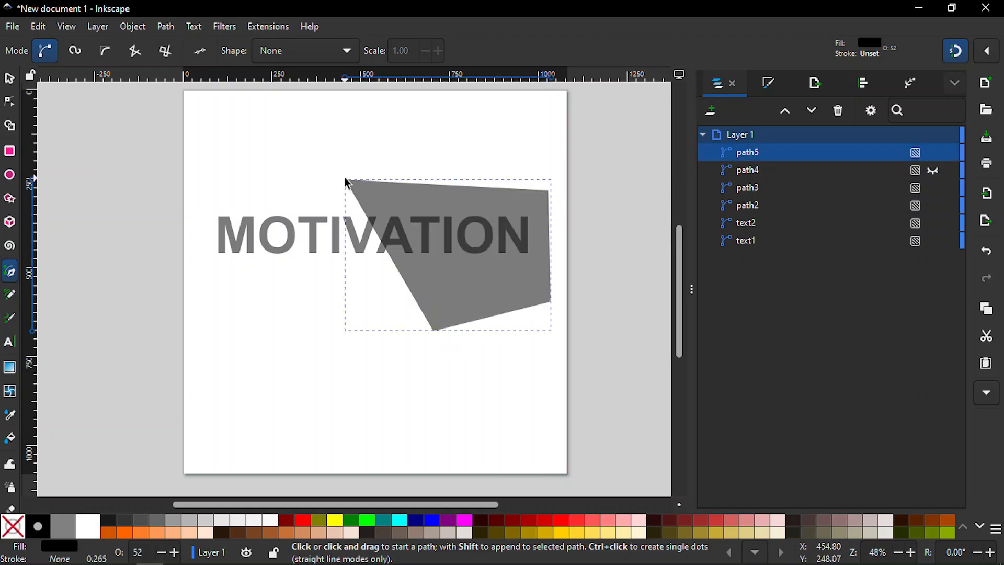
Subtract the four-sided shape from the original ATION path, text2, with the Difference path operation
{"action": "key", "text": "s"}
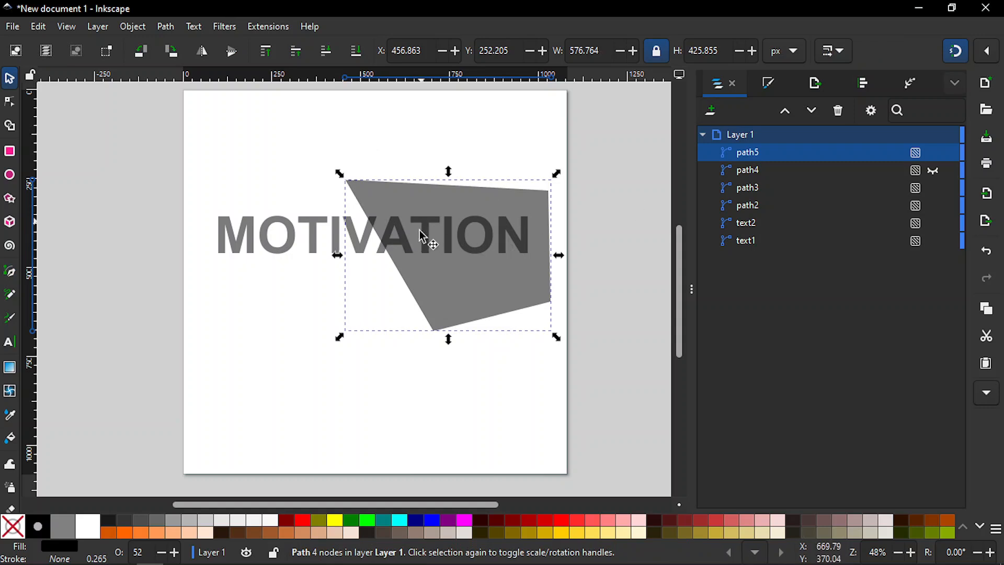
{"action": "left_click", "coordinate": [762, 170], "text": "ctrl"}
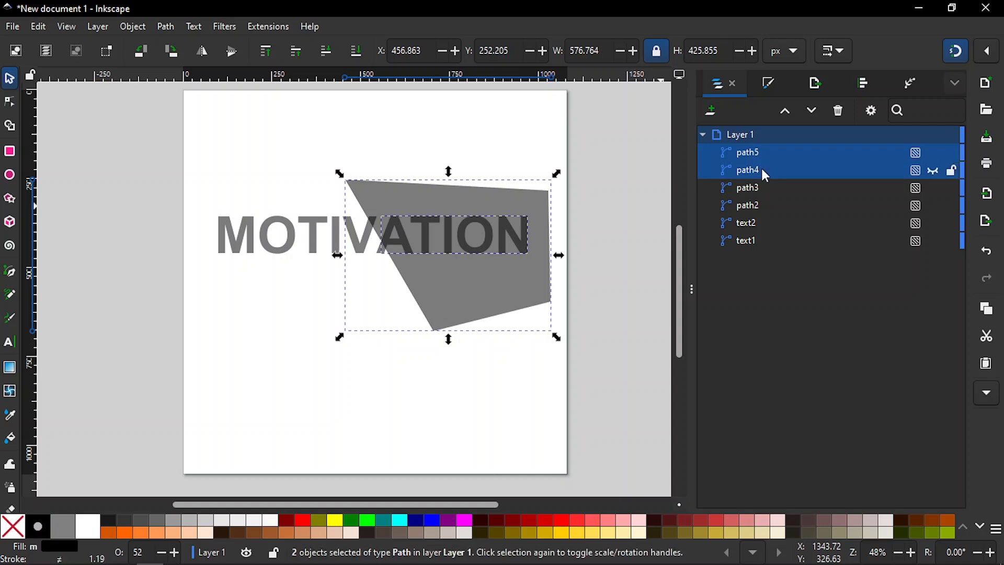
{"action": "left_click", "coordinate": [762, 171], "text": "ctrl"}
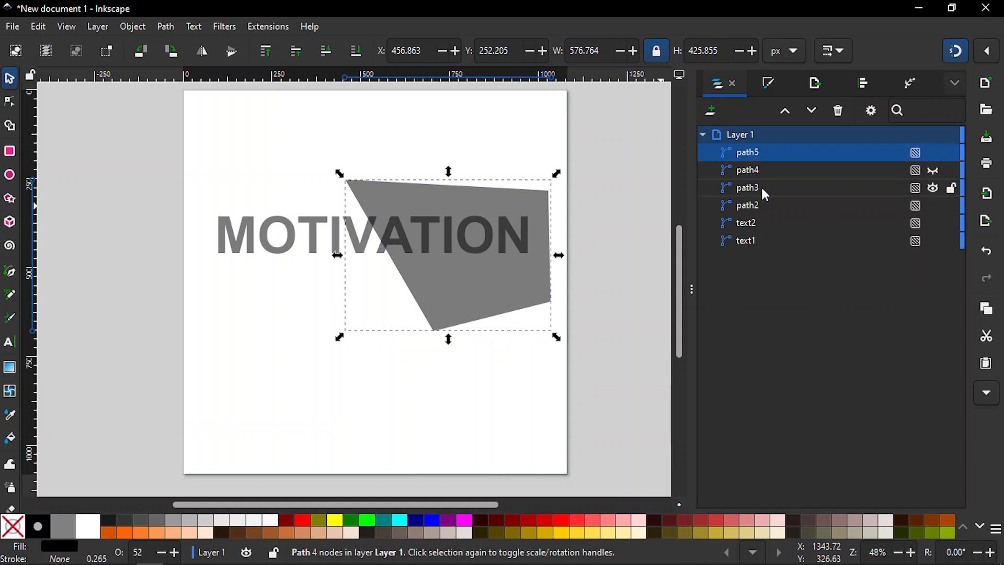
{"action": "left_click", "coordinate": [760, 187], "text": "ctrl"}
{"action": "left_click", "coordinate": [760, 187], "text": "ctrl"}
{"action": "left_click", "coordinate": [761, 209], "text": "ctrl"}
{"action": "left_click", "coordinate": [759, 204], "text": "ctrl"}
{"action": "left_click", "coordinate": [756, 221], "text": "ctrl"}
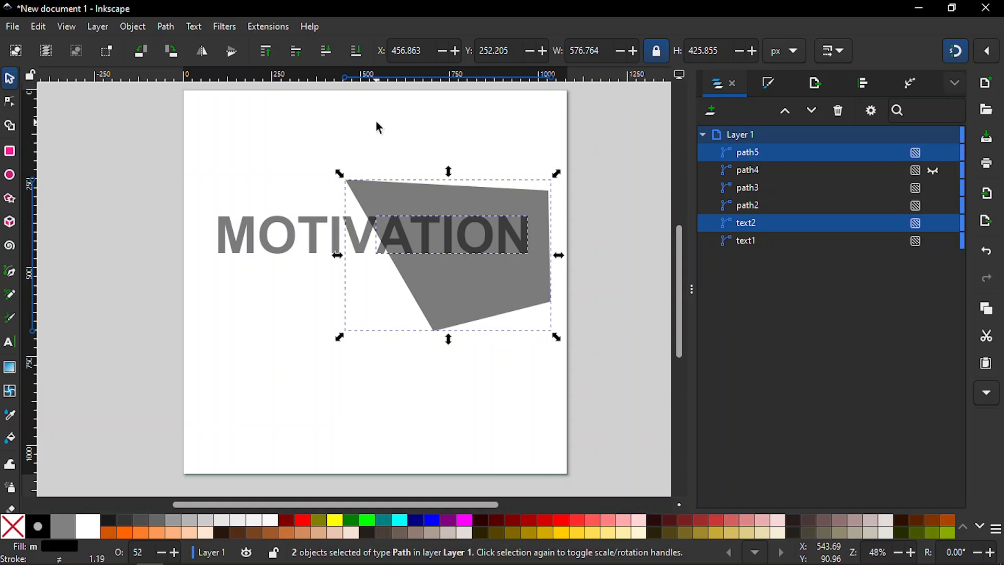
{"action": "left_click", "coordinate": [166, 27]}
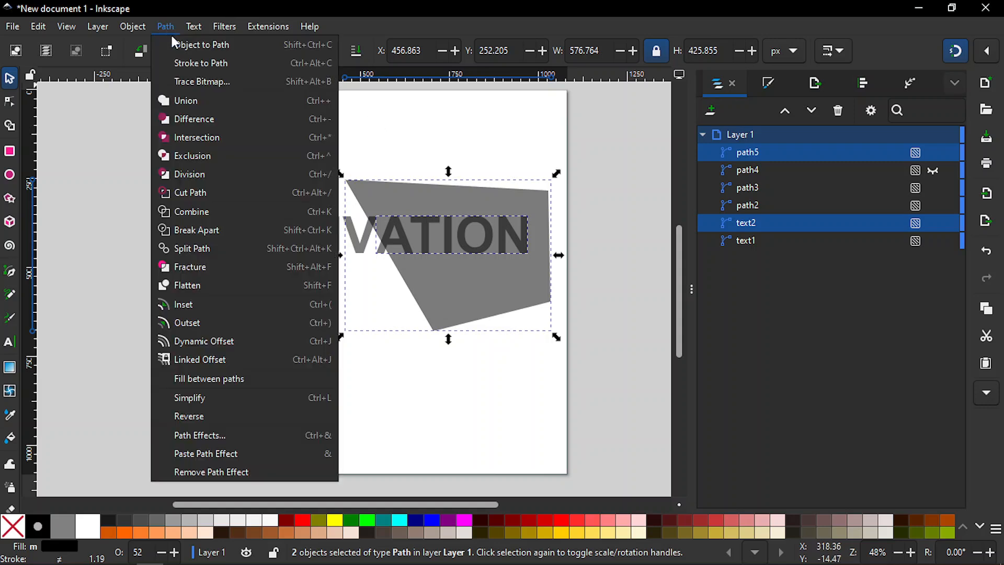
{"action": "left_click", "coordinate": [183, 126]}
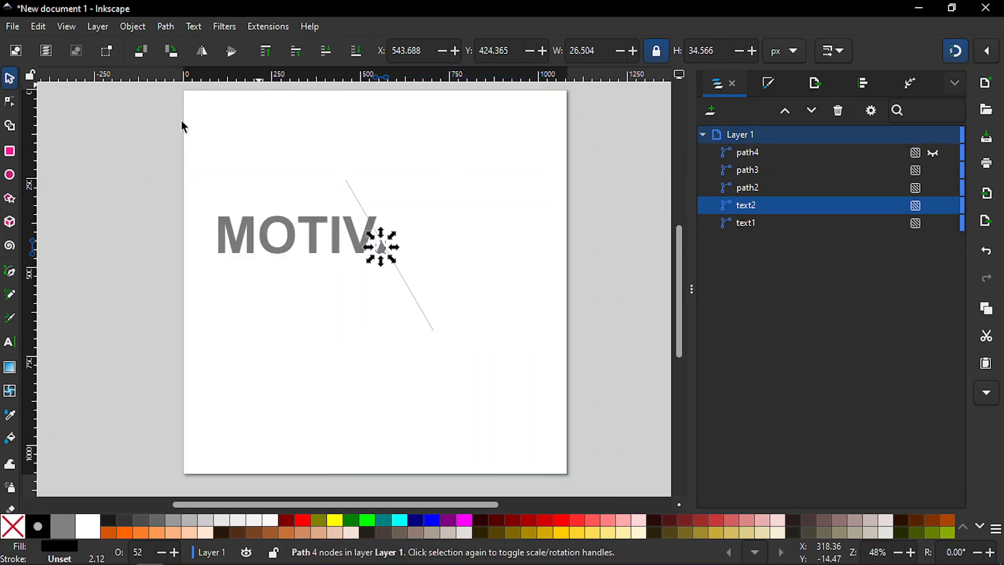
Unhide the trimmed ATION copy, path4, and delete the diagonal line
{"action": "left_click", "coordinate": [932, 154]}
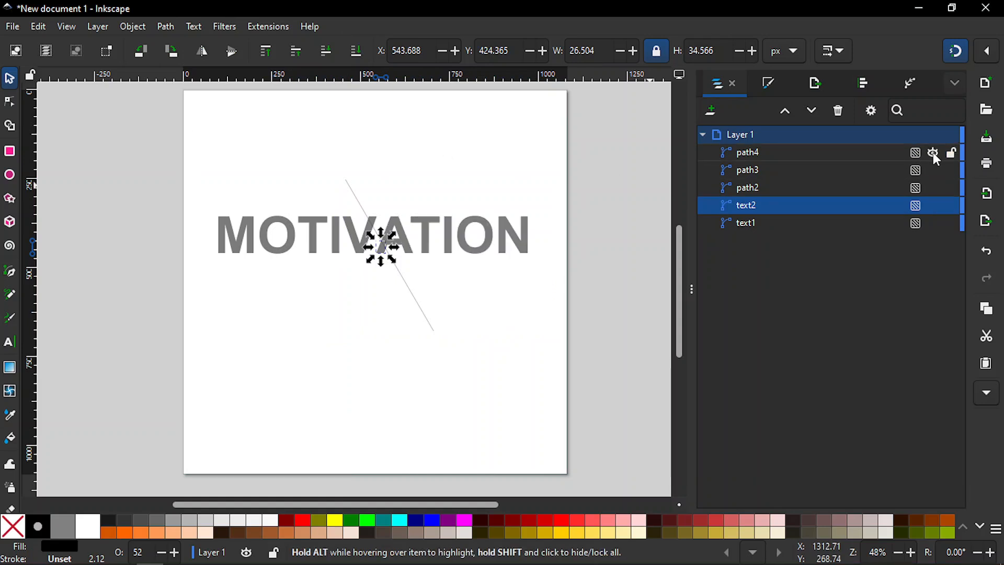
{"action": "left_click", "coordinate": [547, 374]}
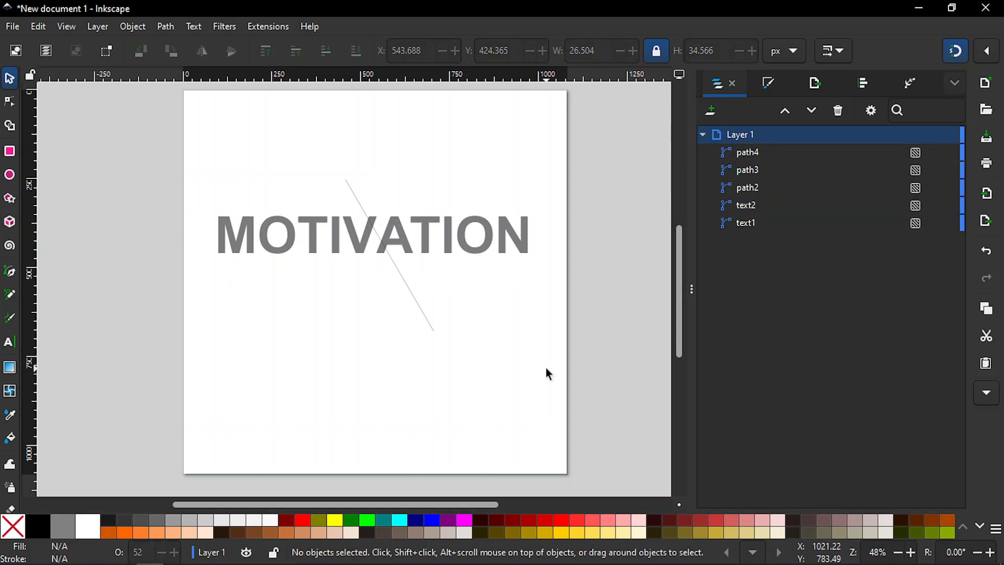
{"action": "left_click", "coordinate": [433, 332]}
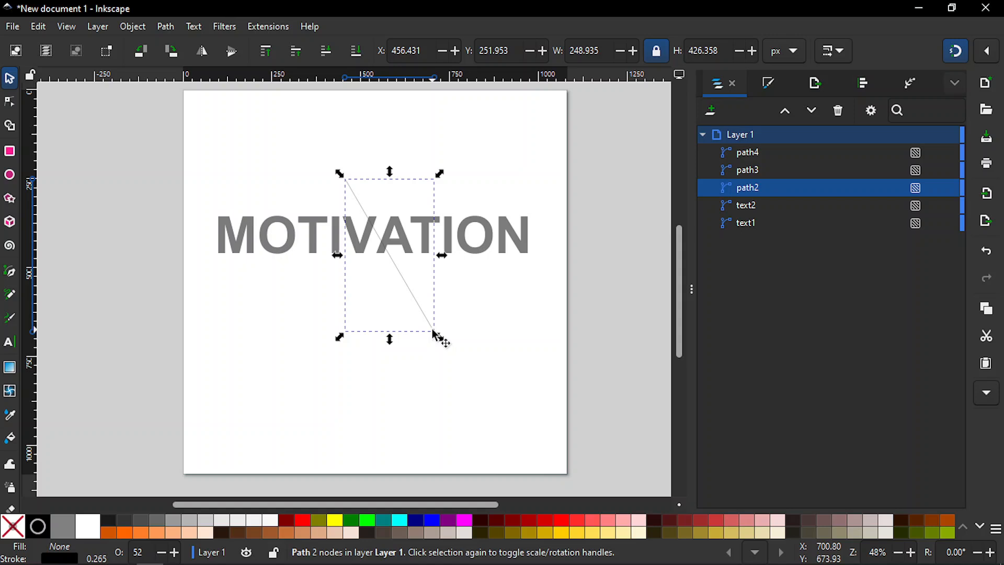
{"action": "key", "text": "Delete"}
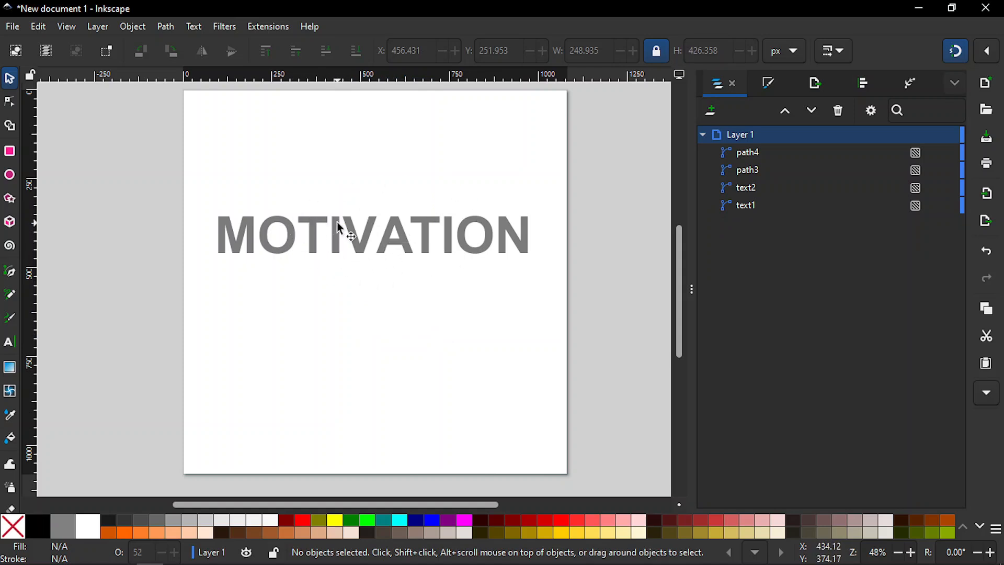
Select the MOTIV and ATION pieces and the small V and A slivers in turn to check that they are separate
{"action": "left_click", "coordinate": [274, 246]}
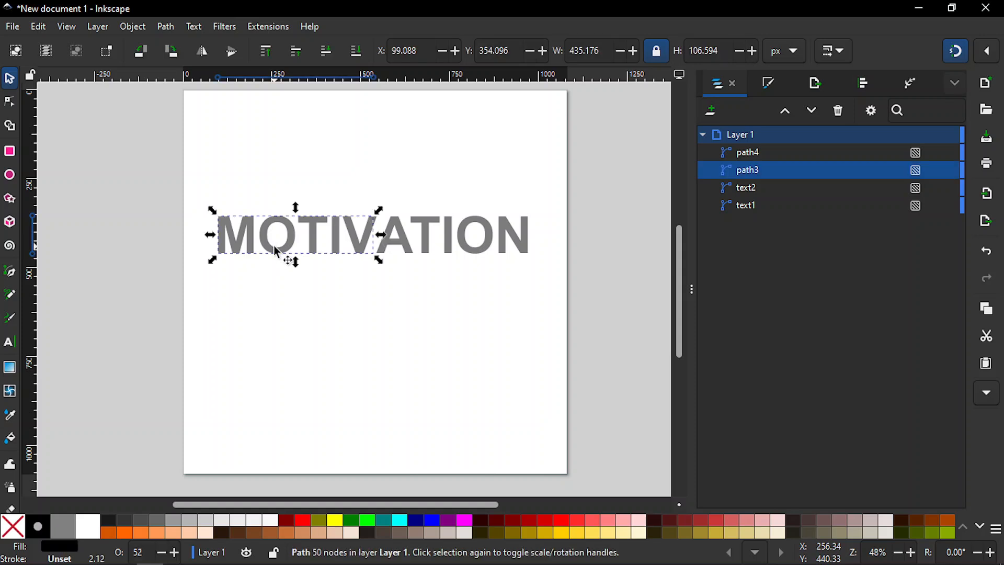
{"action": "left_click", "coordinate": [375, 217]}
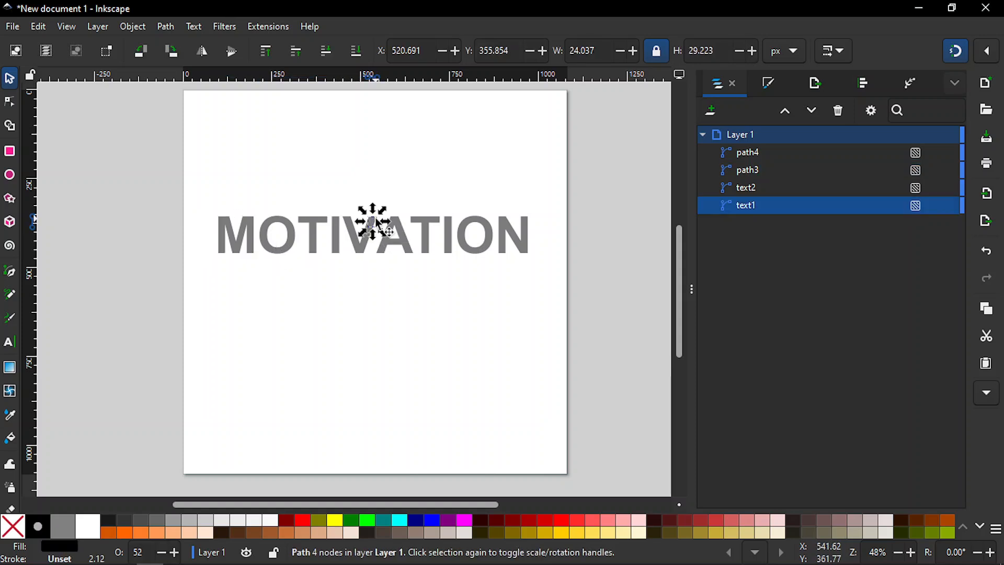
{"action": "left_click", "coordinate": [408, 244]}
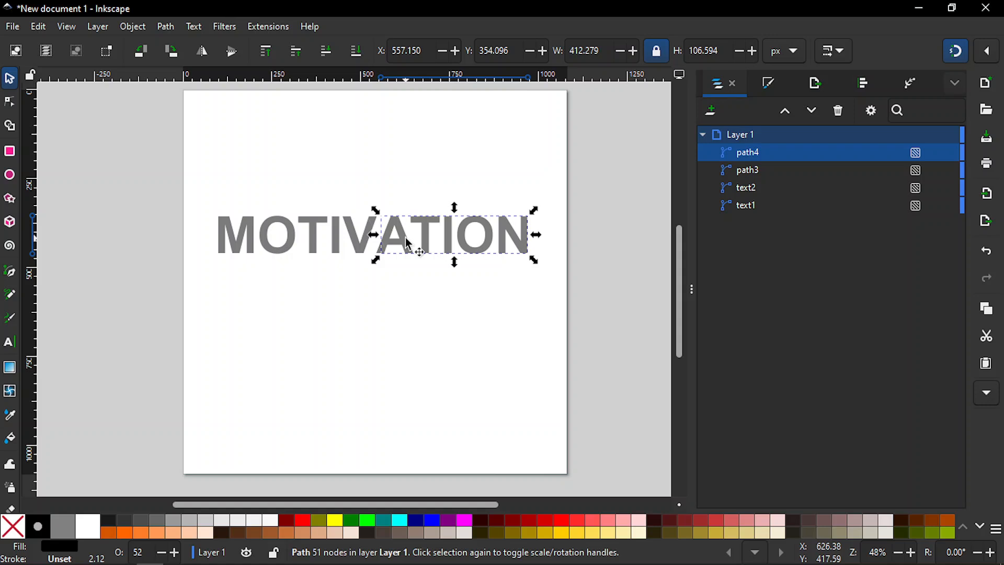
{"action": "left_click", "coordinate": [379, 252]}
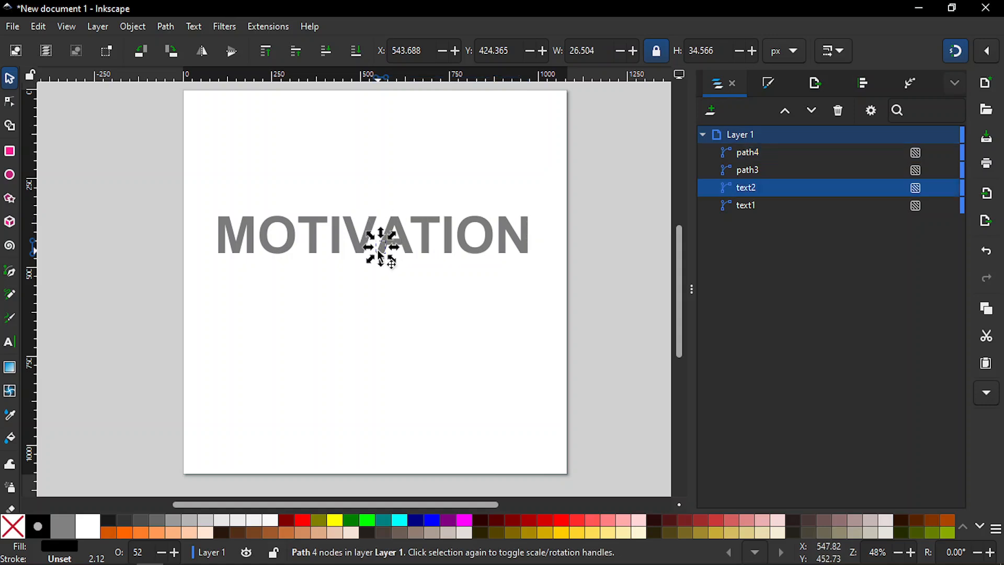
{"action": "left_click", "coordinate": [385, 313]}
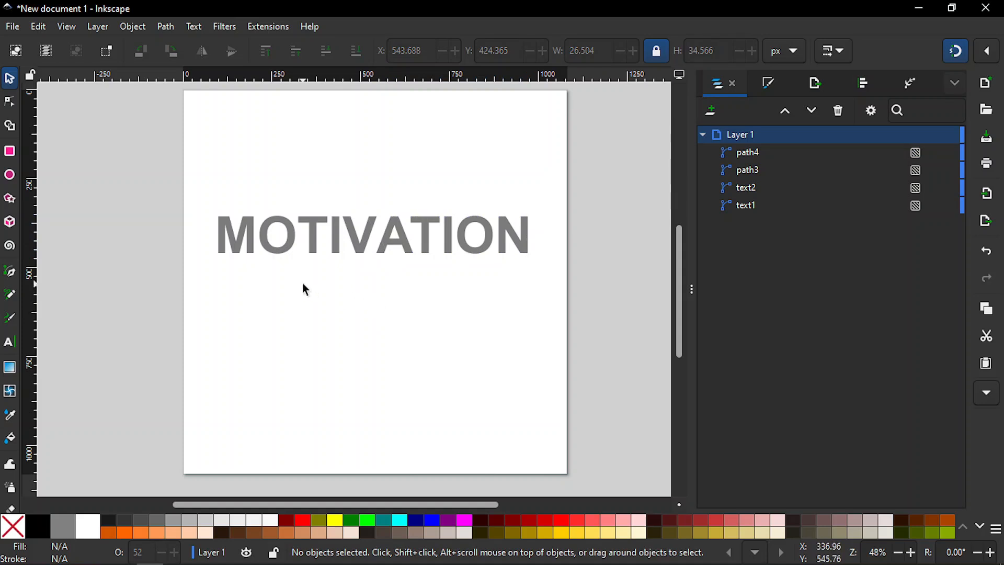
{"action": "left_click", "coordinate": [265, 247]}
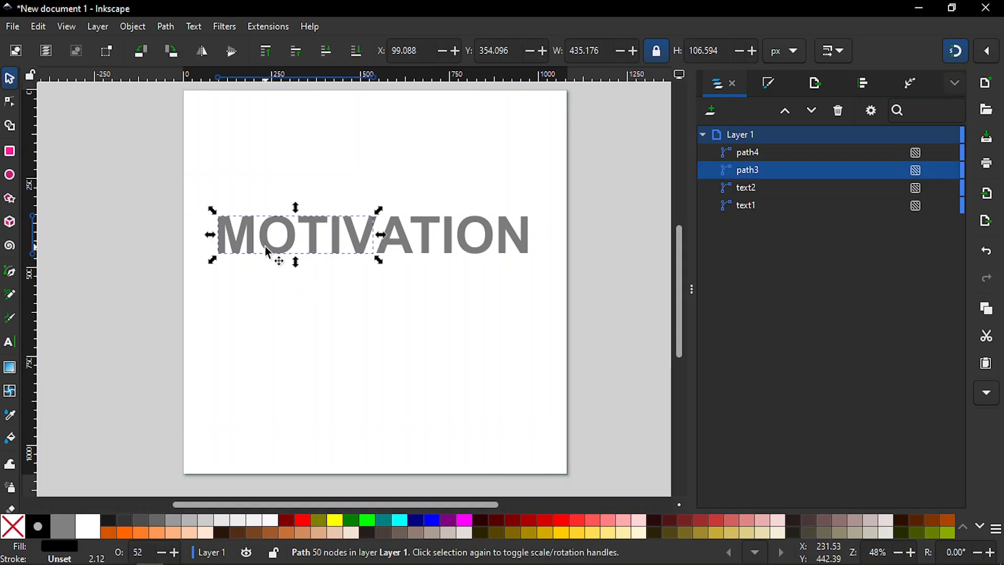
{"action": "left_click", "coordinate": [290, 300]}
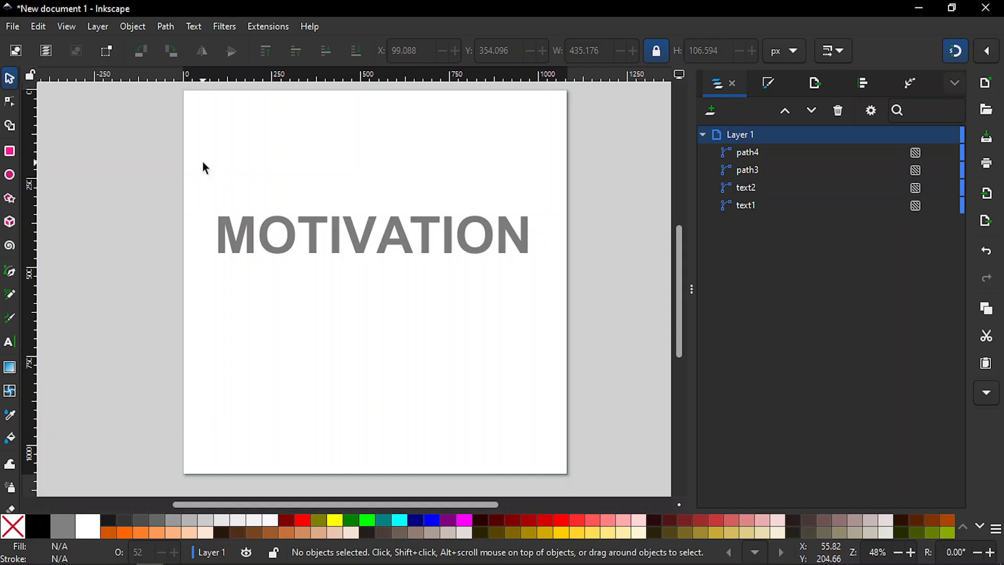
Check the snapping options and move the MOTIV piece's rotation centre to the midpoint of its right edge
{"action": "left_click", "coordinate": [287, 253]}
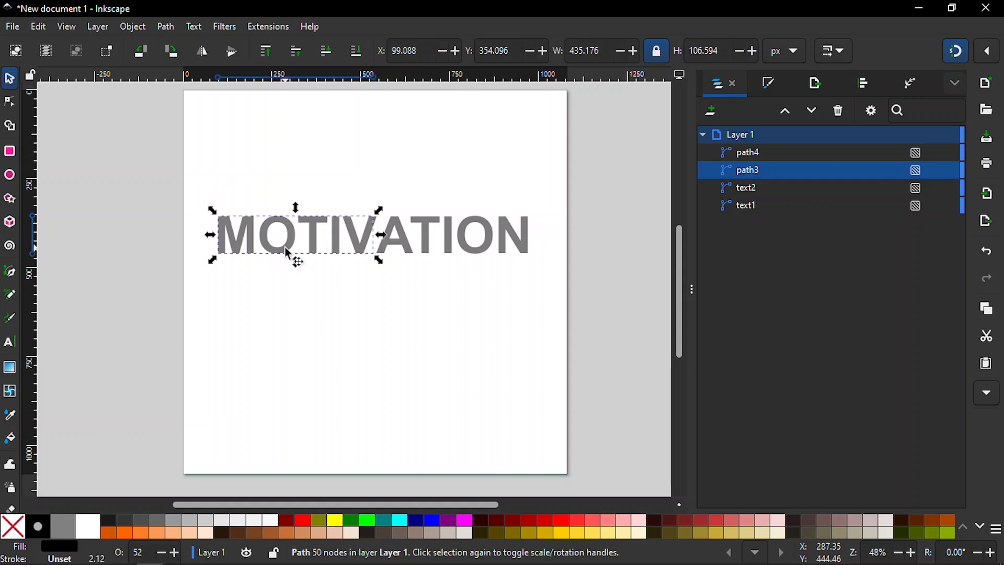
{"action": "left_click", "coordinate": [988, 51]}
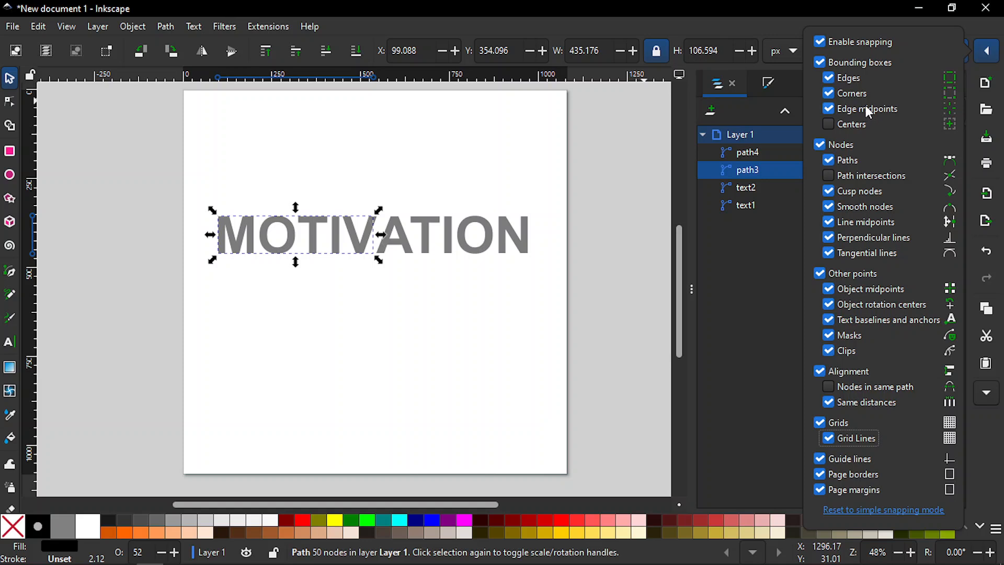
{"action": "left_click", "coordinate": [603, 164]}
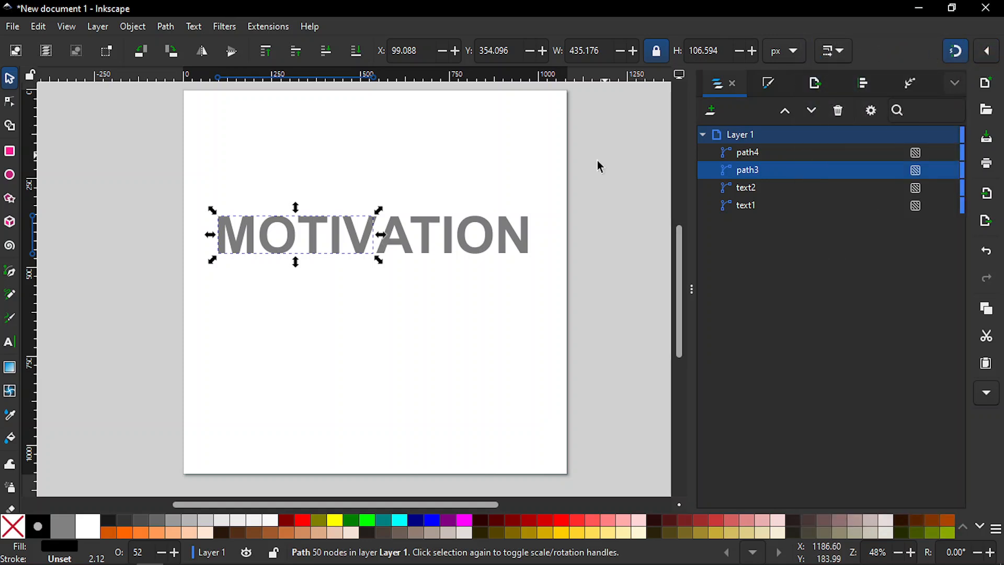
{"action": "left_click", "coordinate": [294, 240]}
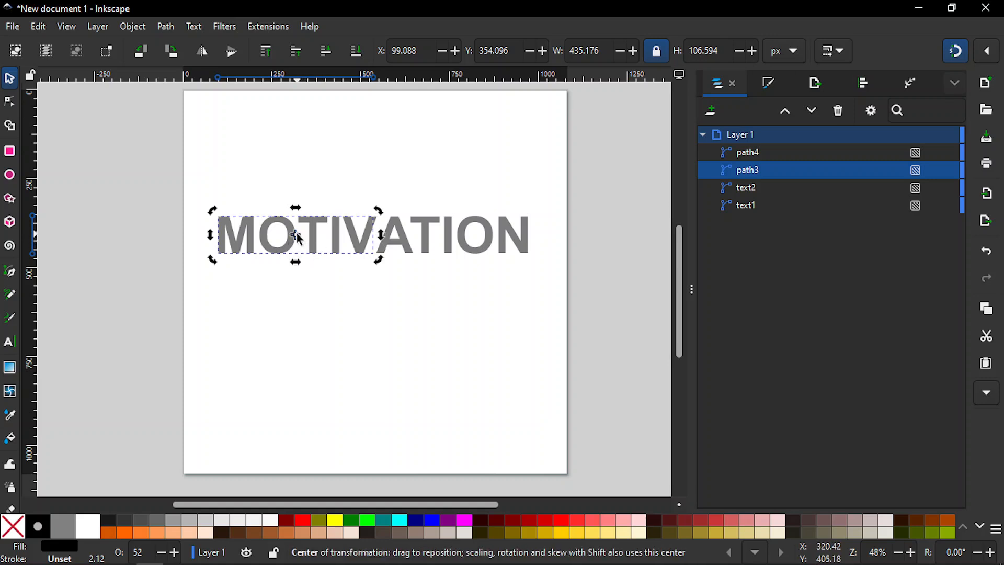
{"action": "left_click_drag", "start_coordinate": [300, 240], "coordinate": [374, 235]}
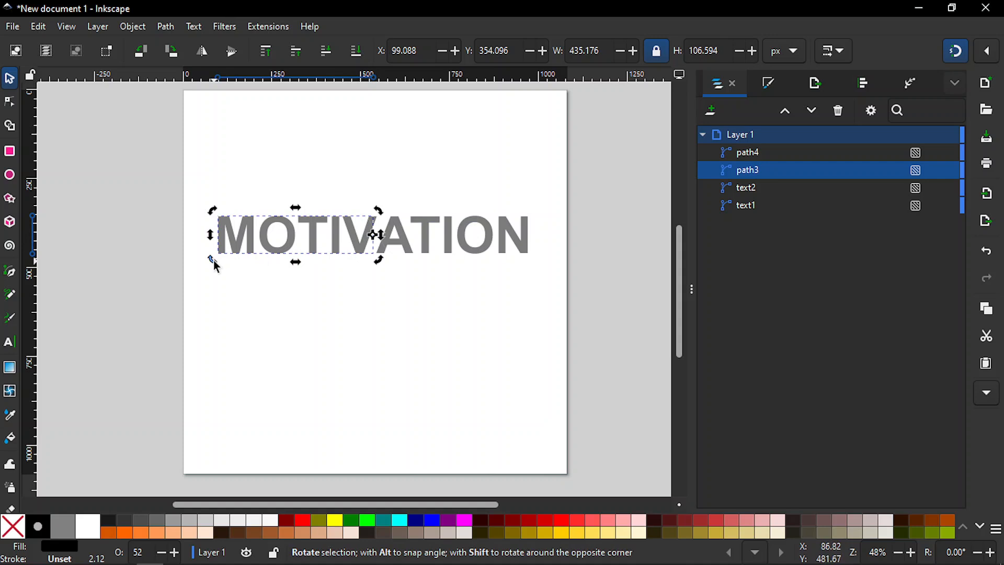
Turn snapping off and rotate MOTIV counter-clockwise about its right-edge centre until it spans about 405 by 297 px
{"action": "left_click_drag", "start_coordinate": [215, 264], "coordinate": [224, 284]}
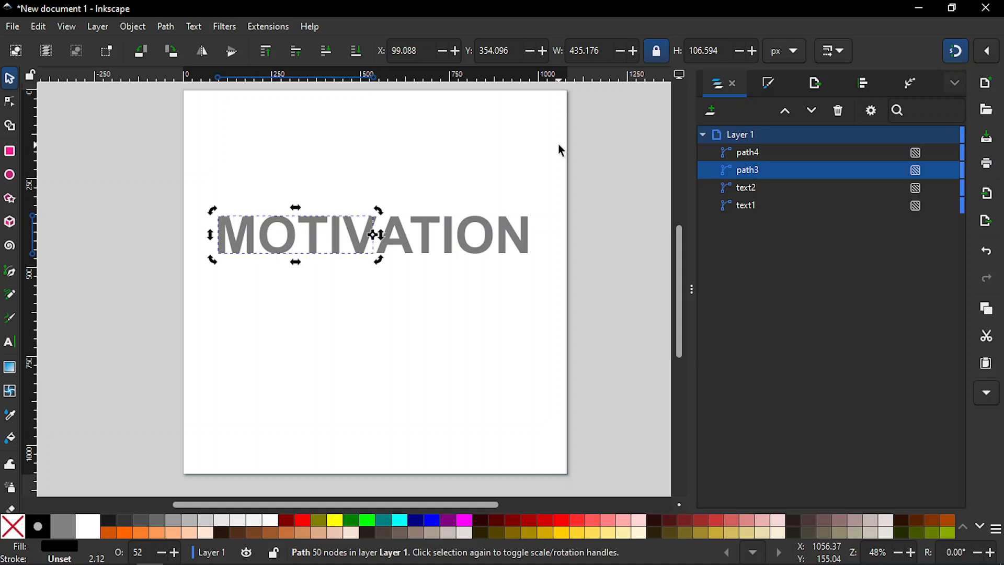
{"action": "key", "text": "shift+5"}
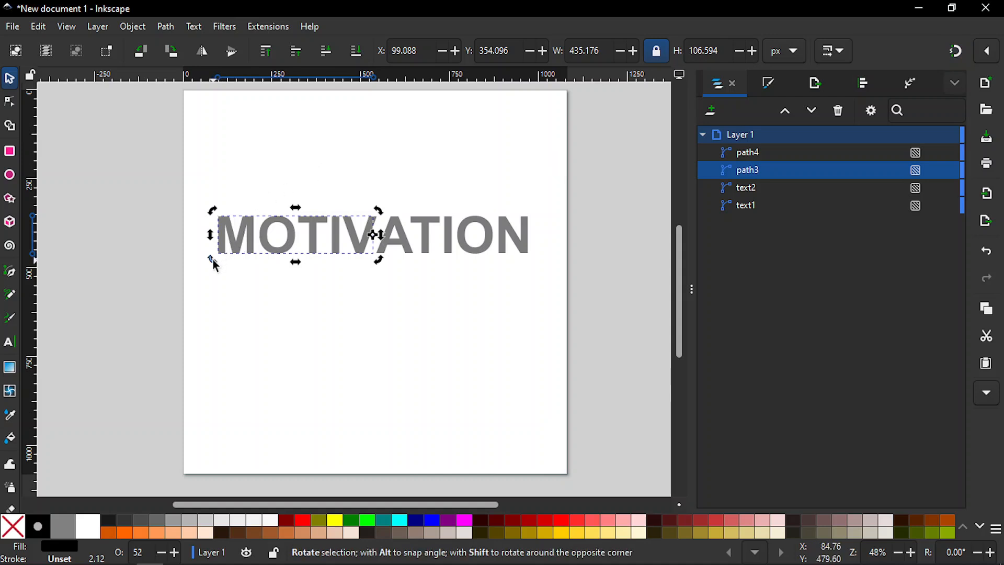
{"action": "left_click_drag", "start_coordinate": [215, 265], "coordinate": [263, 322]}
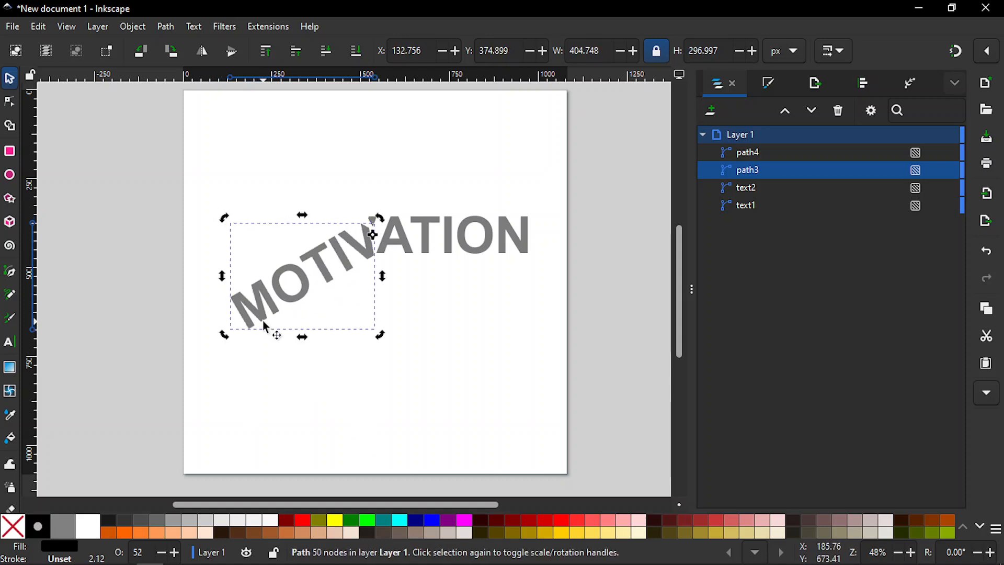
Move the ATION piece's rotation centre to the midpoint of its left edge with snapping turned on
{"action": "left_click", "coordinate": [450, 247]}
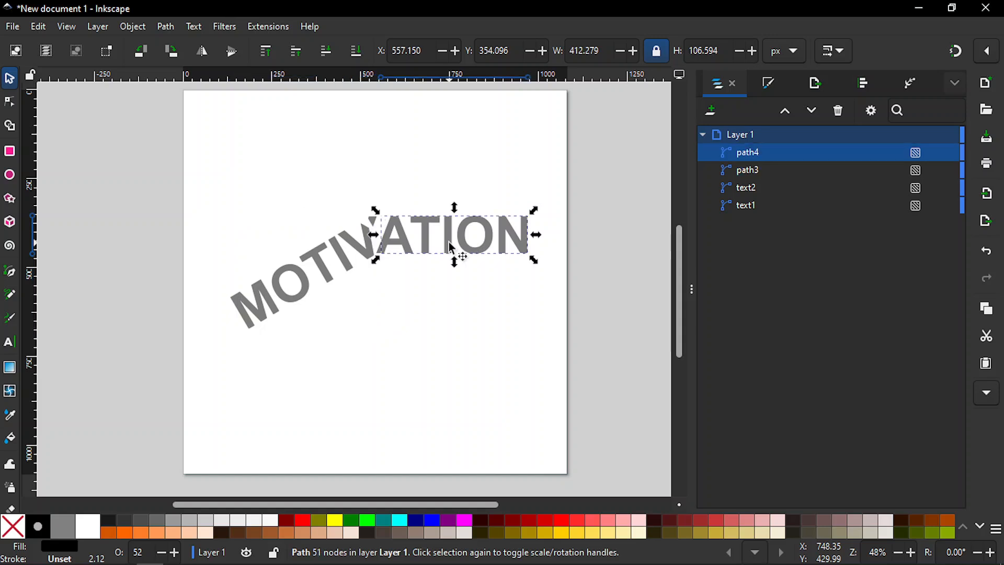
{"action": "left_click", "coordinate": [432, 167]}
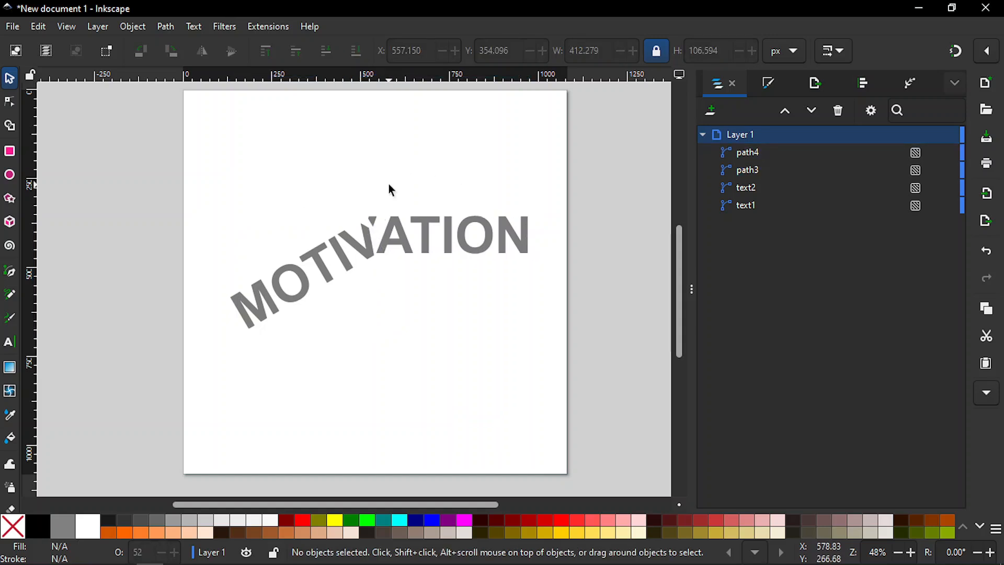
{"action": "left_click", "coordinate": [447, 235]}
{"action": "left_click", "coordinate": [449, 240]}
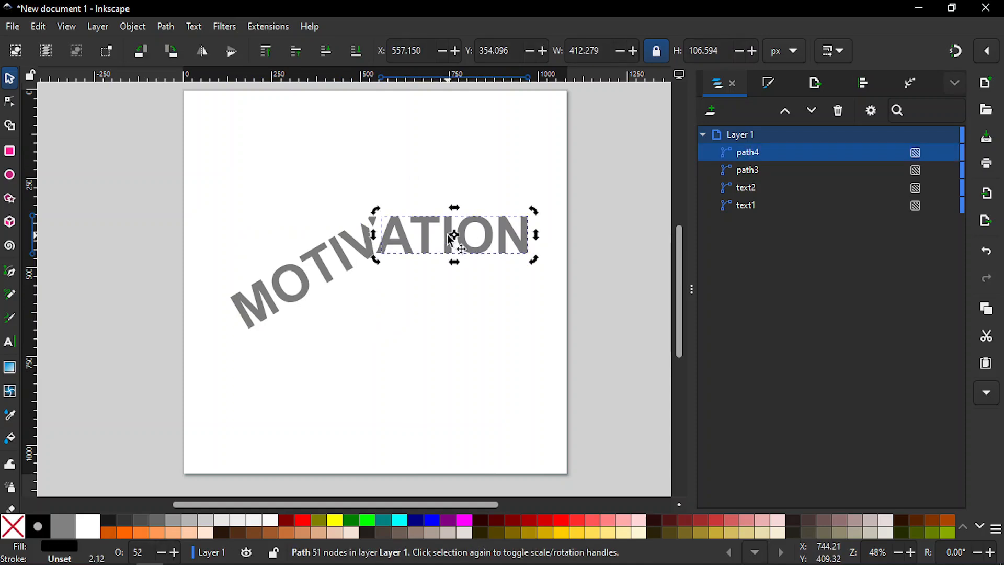
{"action": "left_click_drag", "start_coordinate": [456, 239], "coordinate": [400, 235]}
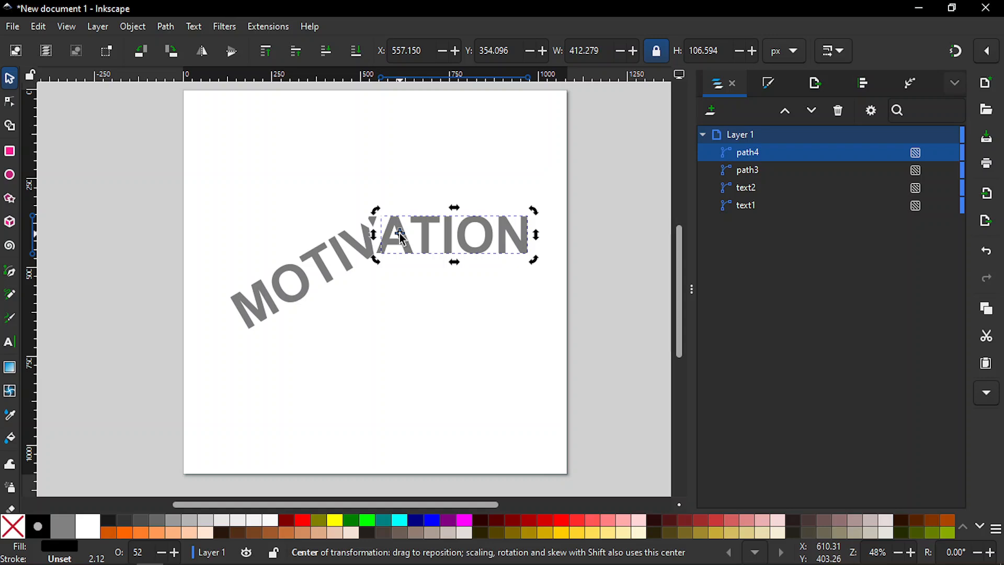
{"action": "key", "text": "percent"}
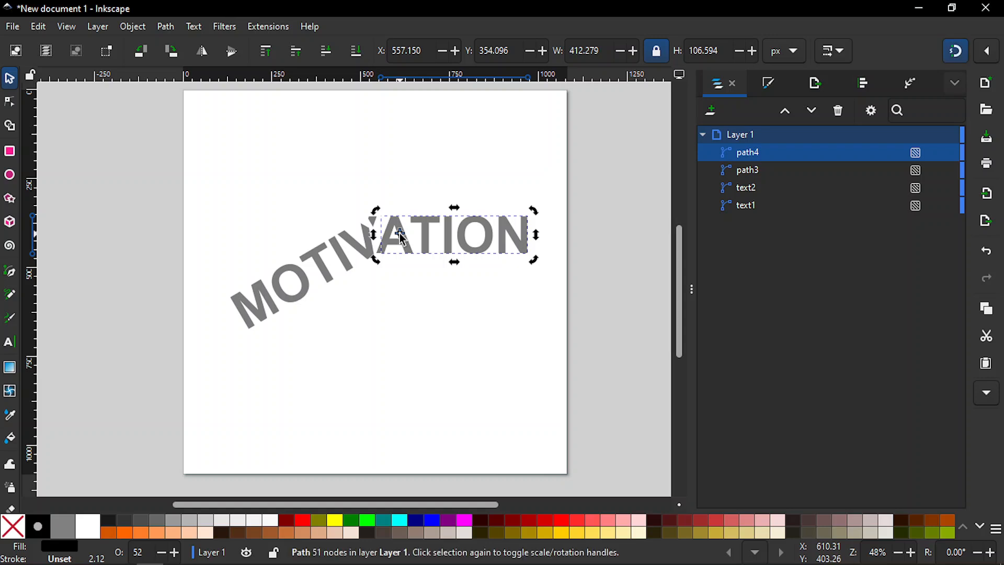
{"action": "left_click_drag", "start_coordinate": [402, 238], "coordinate": [380, 235]}
Rotate ATION clockwise to span about 361 by 331 px with snapping off, and move it to about X 568, Y 446 px
{"action": "left_click_drag", "start_coordinate": [532, 267], "coordinate": [531, 301]}
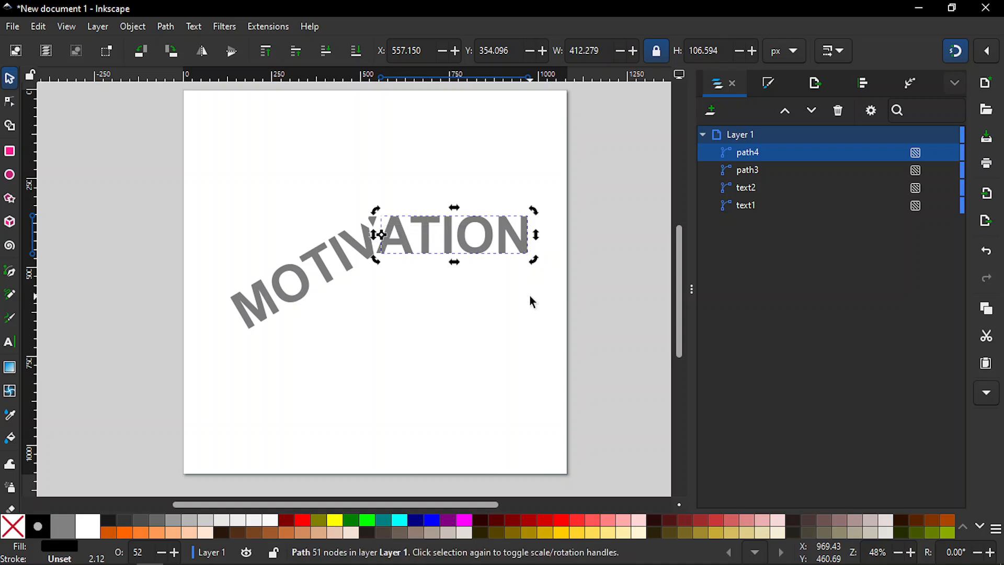
{"action": "key", "text": "shift"}
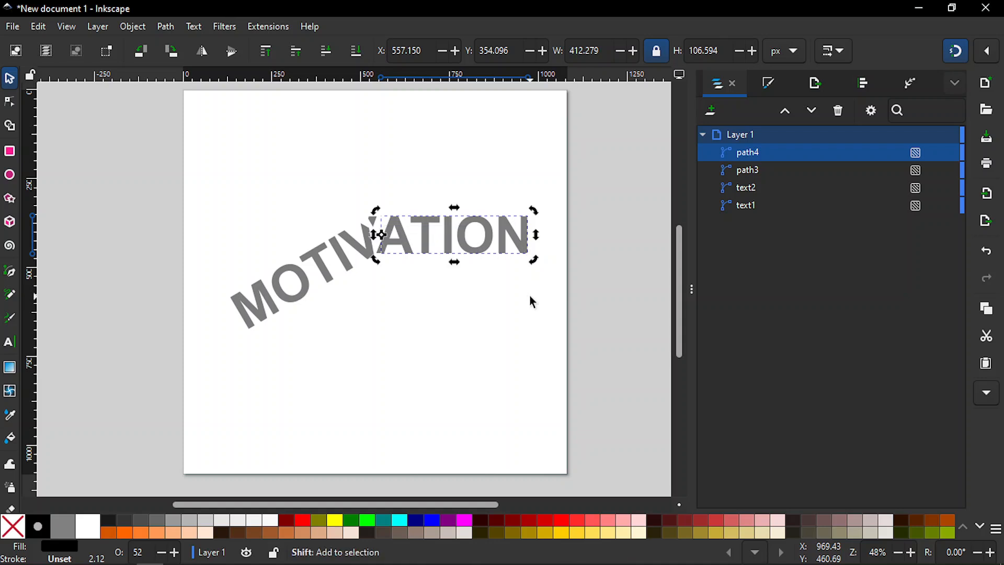
{"action": "key", "text": "percent"}
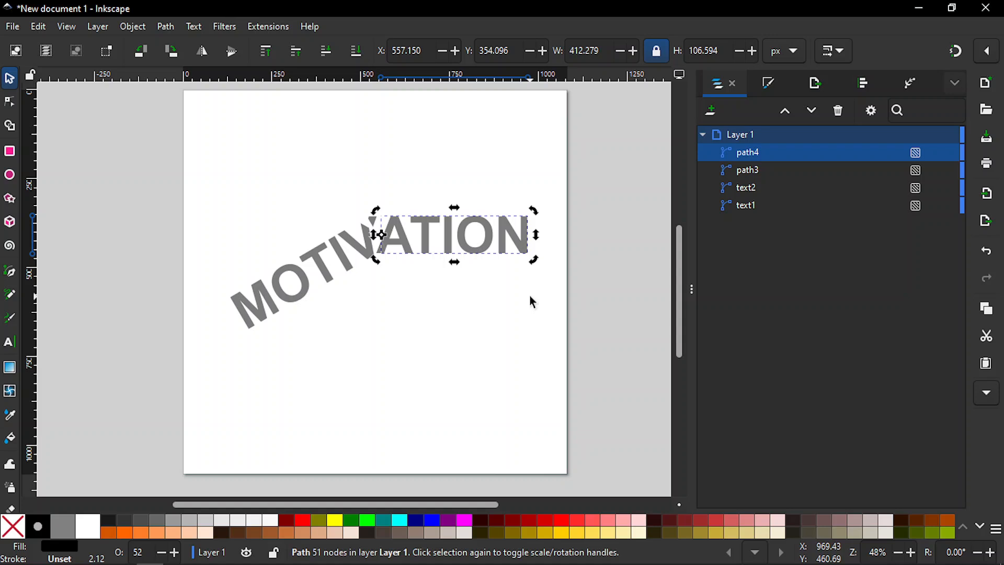
{"action": "left_click_drag", "start_coordinate": [534, 259], "coordinate": [490, 360]}
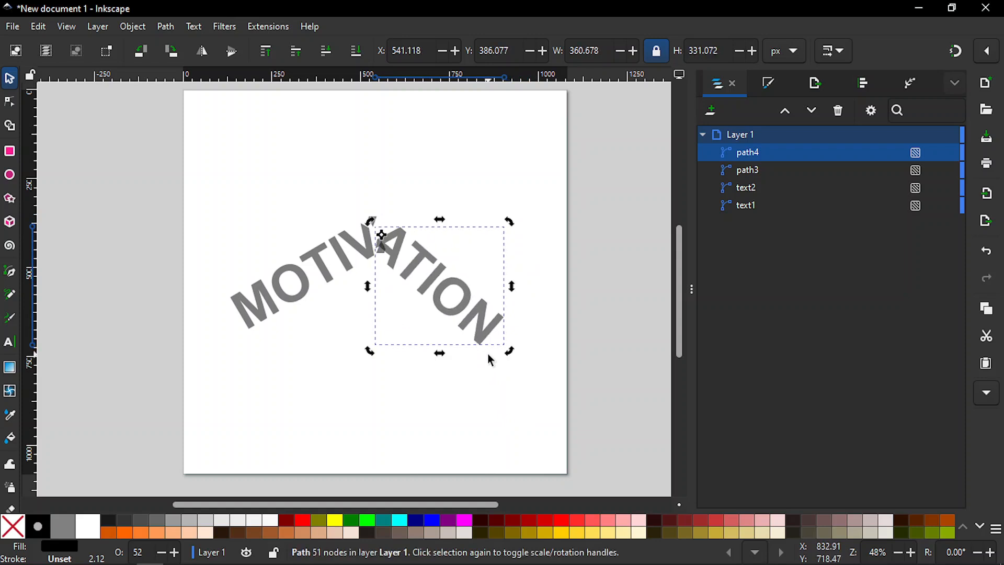
{"action": "left_click", "coordinate": [475, 400]}
{"action": "left_click_drag", "start_coordinate": [440, 291], "coordinate": [454, 321]}
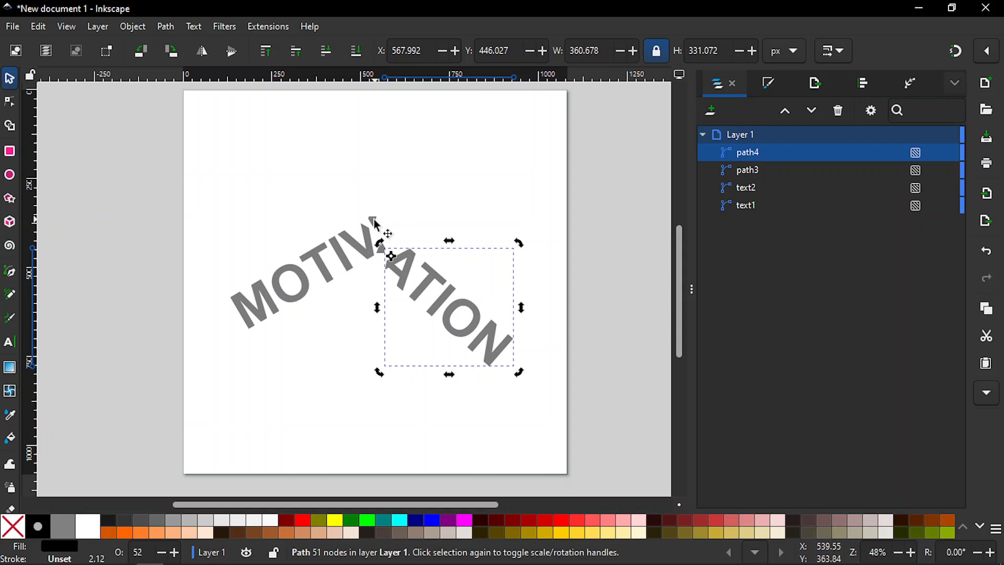
Move the V sliver, text1, above the gap between the word halves and rotate it clockwise, at about X 562, Y 296 px
{"action": "left_click_drag", "start_coordinate": [374, 223], "coordinate": [391, 201]}
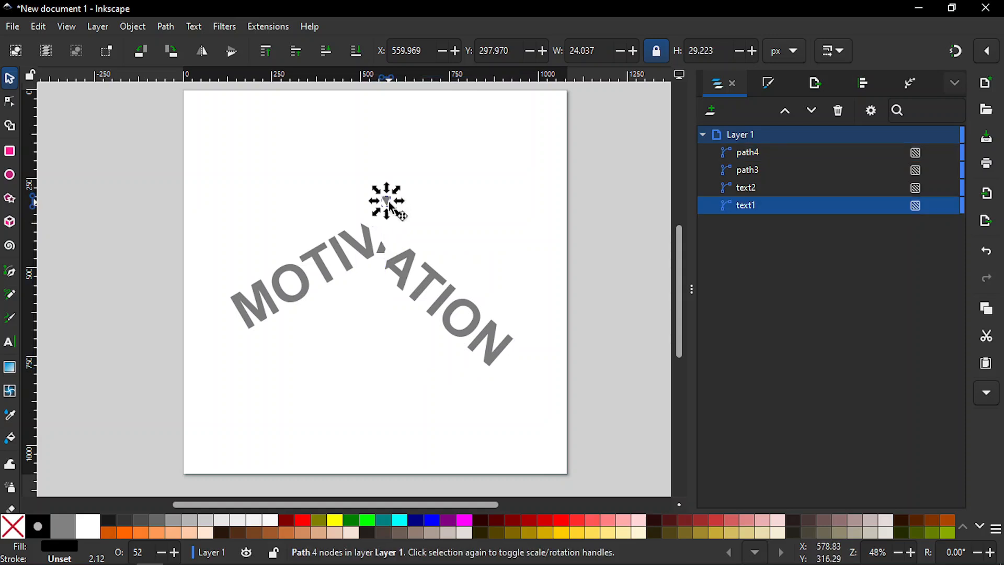
{"action": "left_click", "coordinate": [388, 202]}
{"action": "left_click_drag", "start_coordinate": [398, 213], "coordinate": [391, 221]}
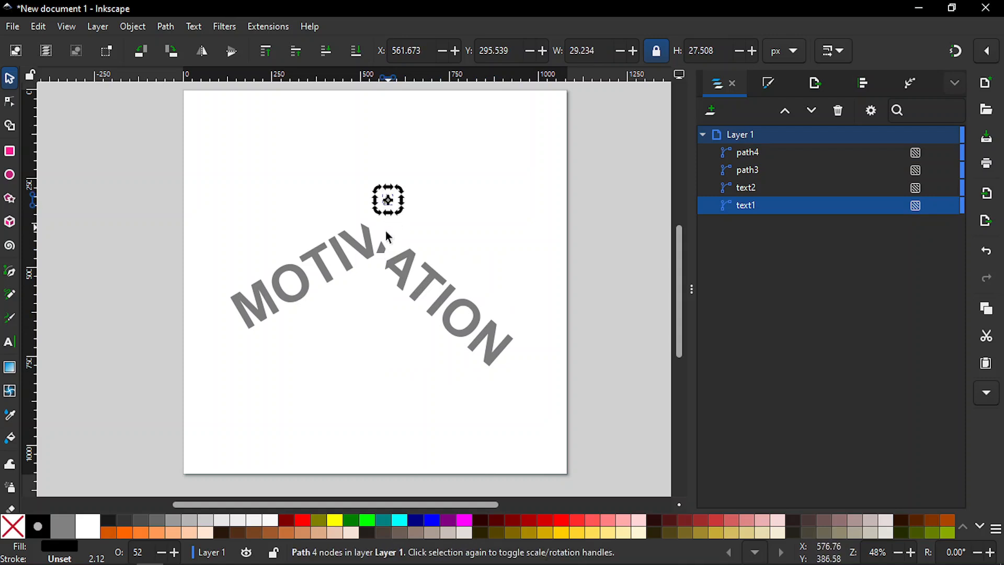
Move the A sliver, text2, below the gap and rotate it slightly clockwise, at about X 511, Y 548 px
{"action": "left_click_drag", "start_coordinate": [380, 256], "coordinate": [372, 306]}
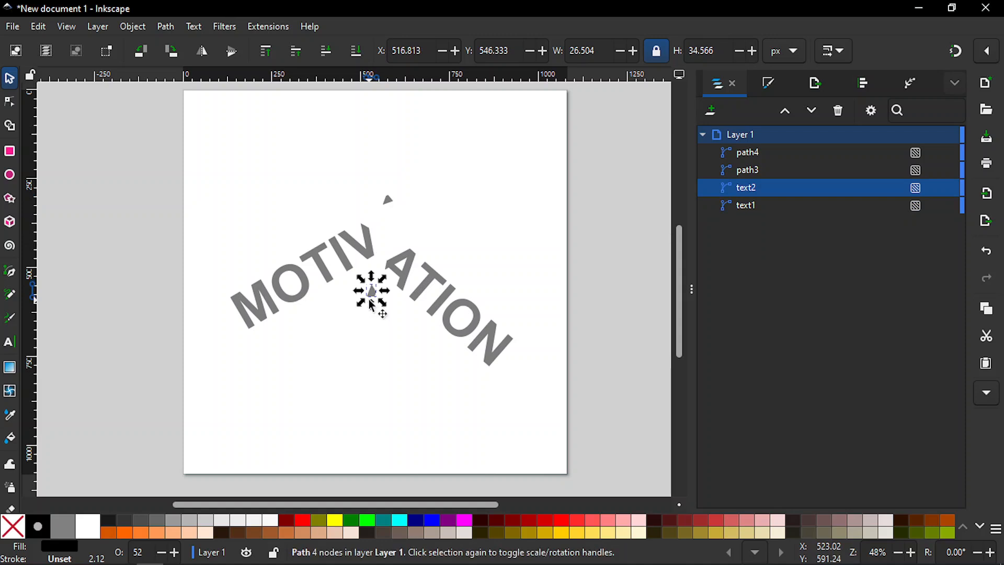
{"action": "left_click", "coordinate": [375, 300]}
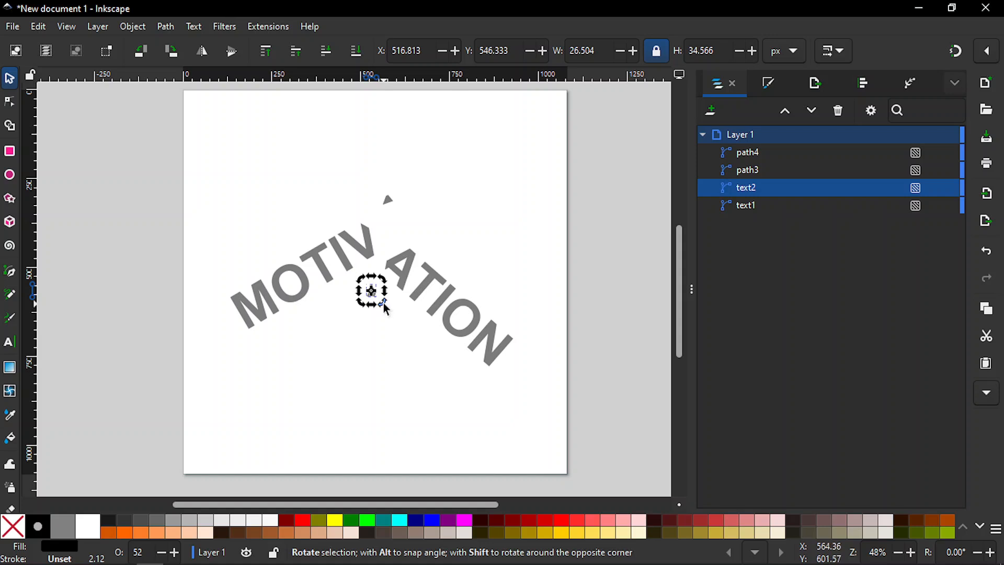
{"action": "left_click_drag", "start_coordinate": [386, 309], "coordinate": [382, 310]}
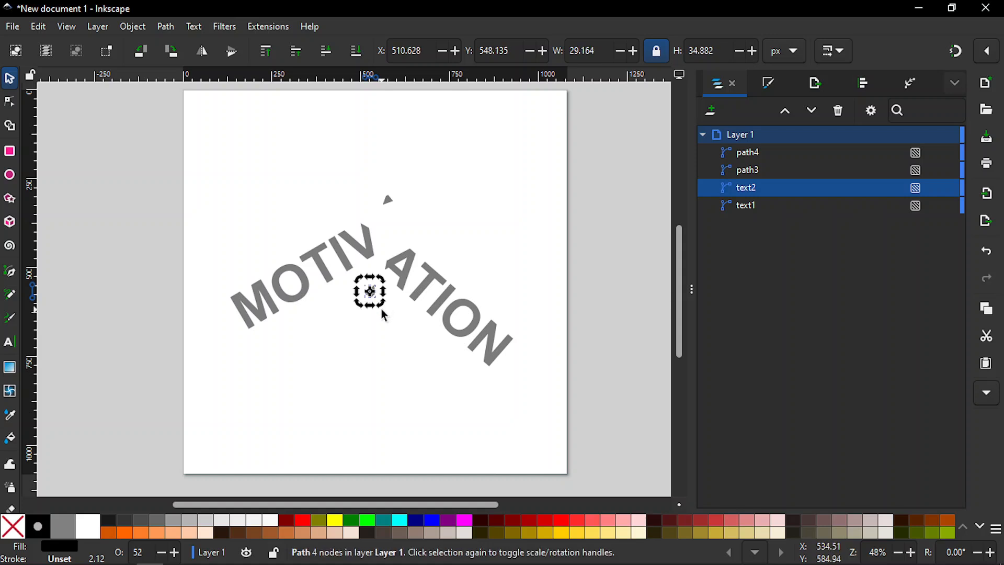
Rotate ATION slightly further clockwise and shift it away from MOTIV to about X 592, Y 447 px
{"action": "left_click", "coordinate": [430, 295]}
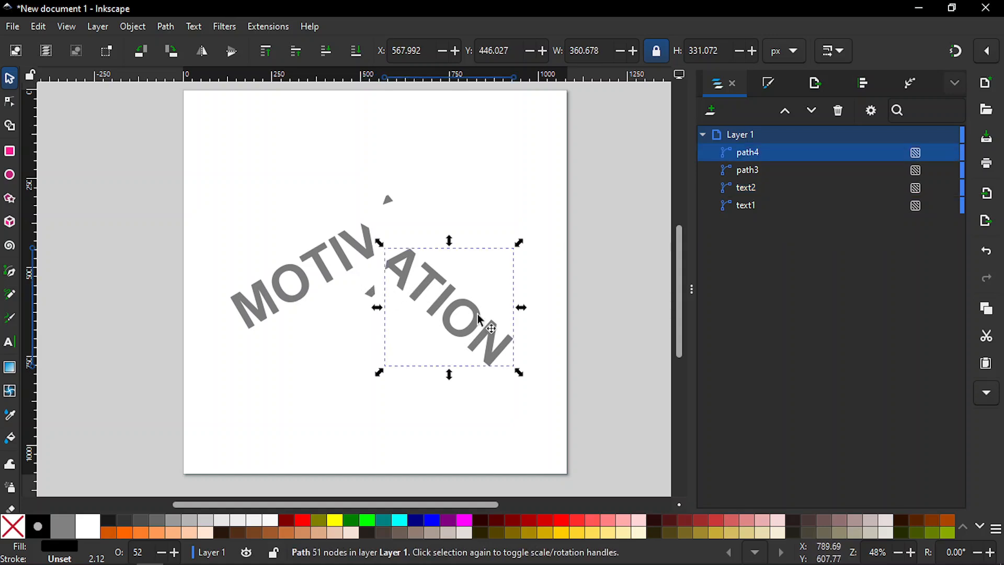
{"action": "left_click", "coordinate": [479, 332]}
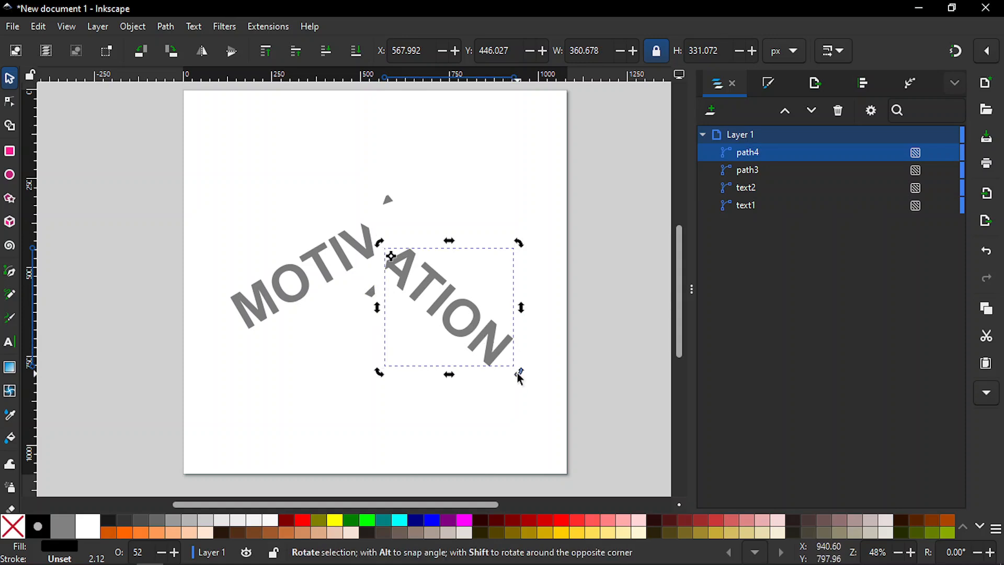
{"action": "left_click_drag", "start_coordinate": [516, 378], "coordinate": [508, 383]}
{"action": "left_click_drag", "start_coordinate": [446, 304], "coordinate": [453, 302]}
{"action": "left_click", "coordinate": [472, 183]}
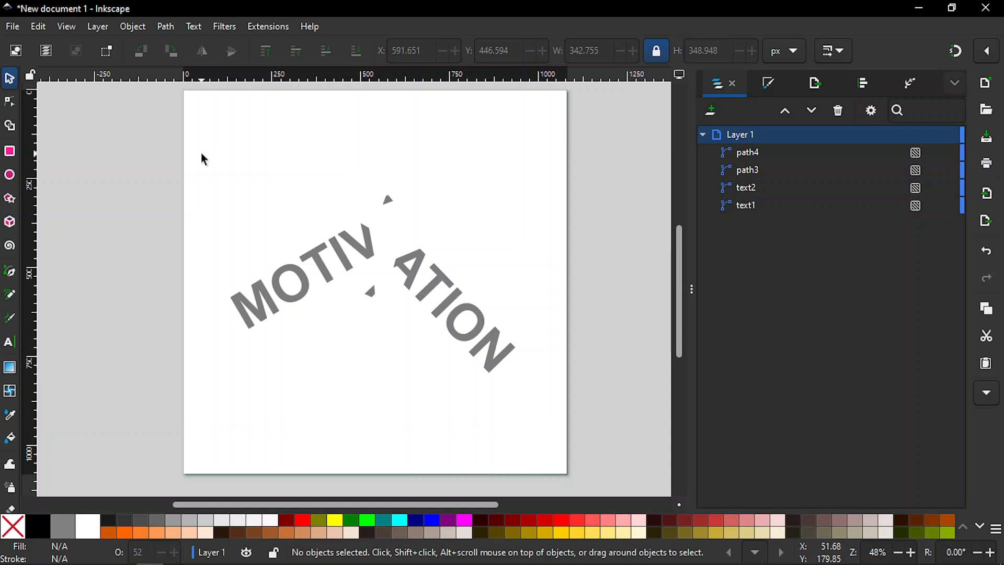
Select all four pieces of the word and set their opacity to 100%
{"action": "left_click_drag", "start_coordinate": [204, 151], "coordinate": [568, 404]}
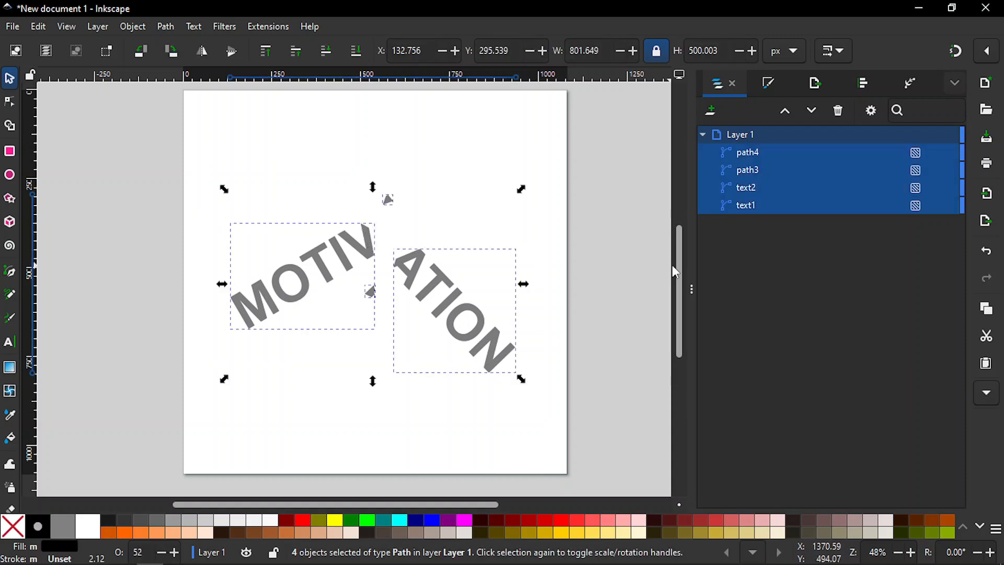
{"action": "left_click", "coordinate": [771, 90]}
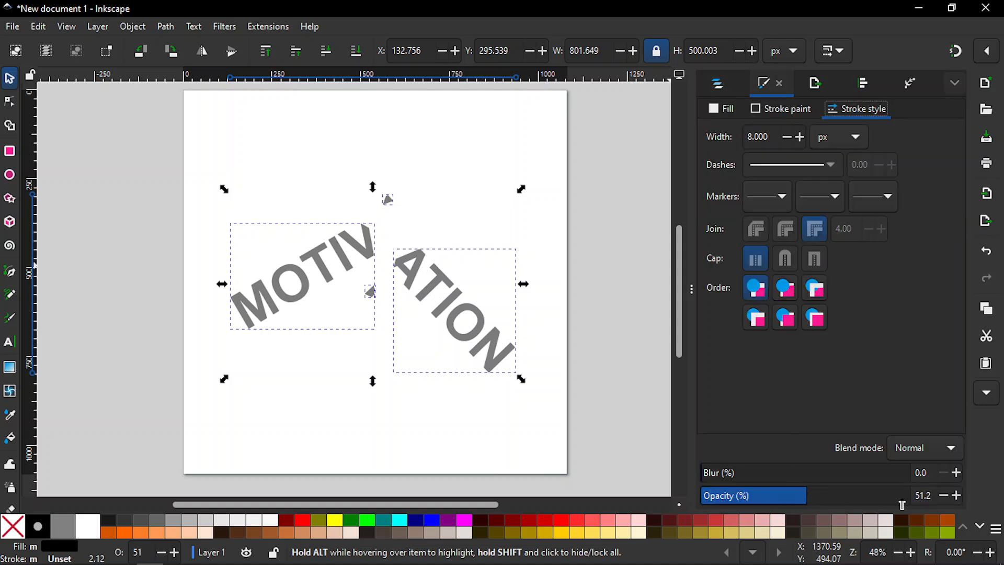
{"action": "left_click_drag", "start_coordinate": [808, 500], "coordinate": [946, 496]}
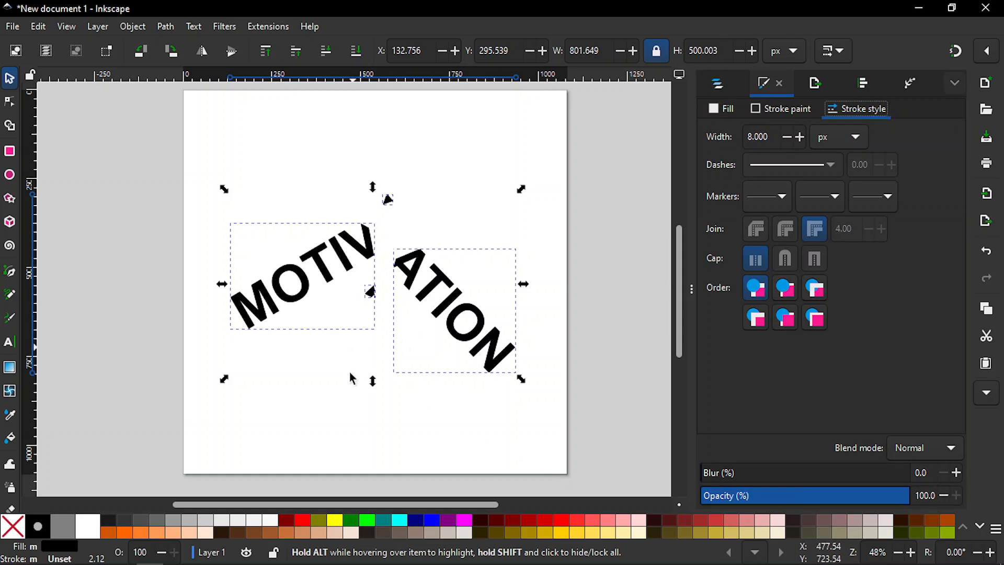
Fill the four selected pieces with Red (#FF0000) and deselect them
{"action": "left_click", "coordinate": [356, 523]}
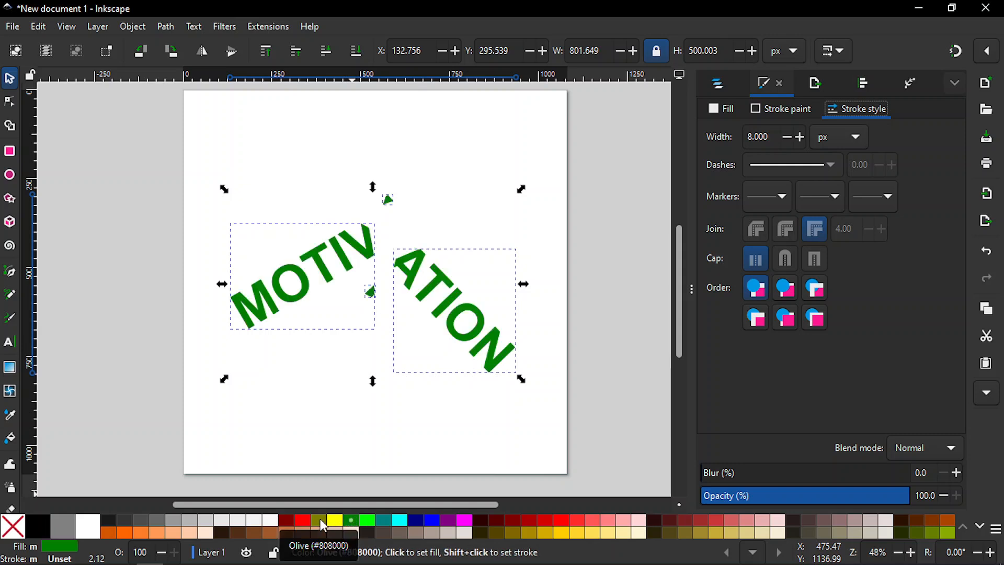
{"action": "left_click", "coordinate": [305, 523]}
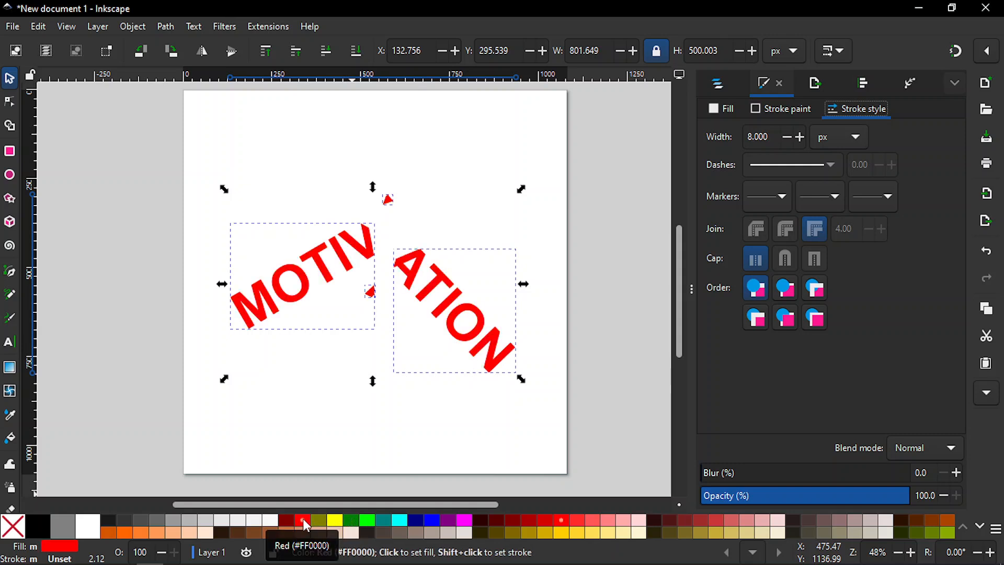
{"action": "left_click", "coordinate": [335, 417]}
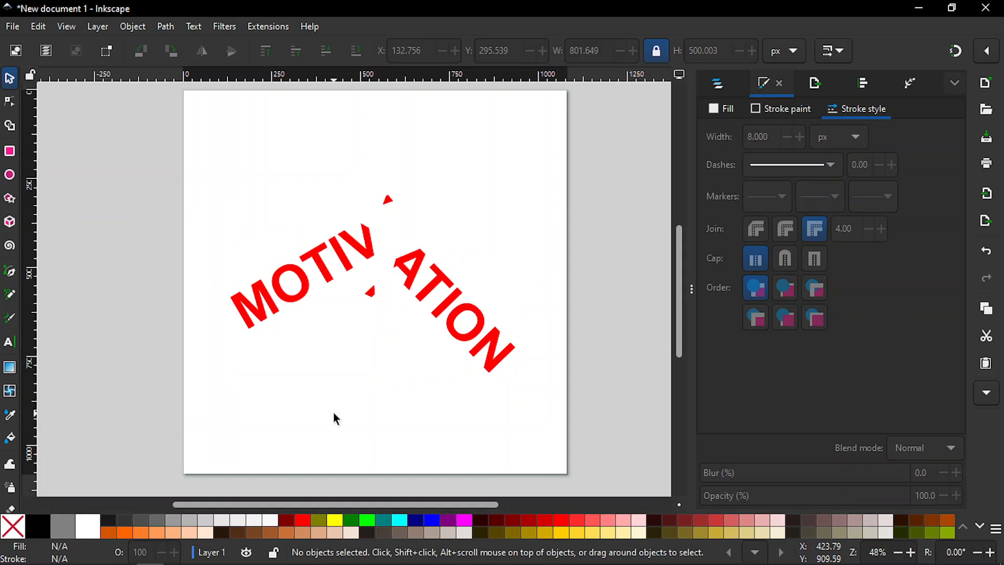